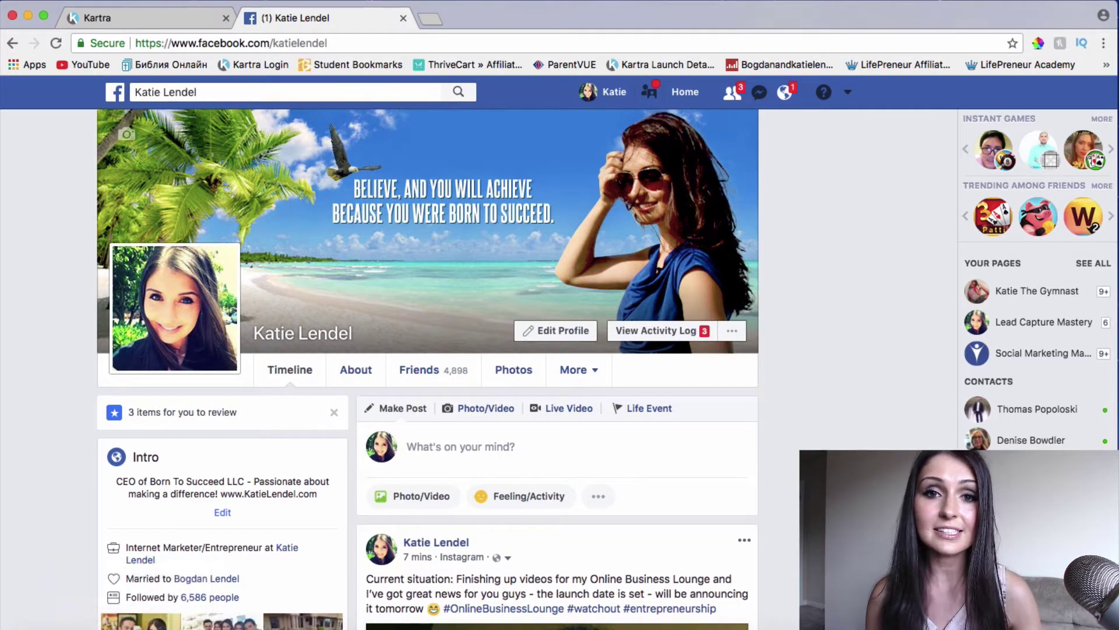
# Switch to Kartra and open The Online Business Lounge membership for editing
pyautogui.click(180, 17)
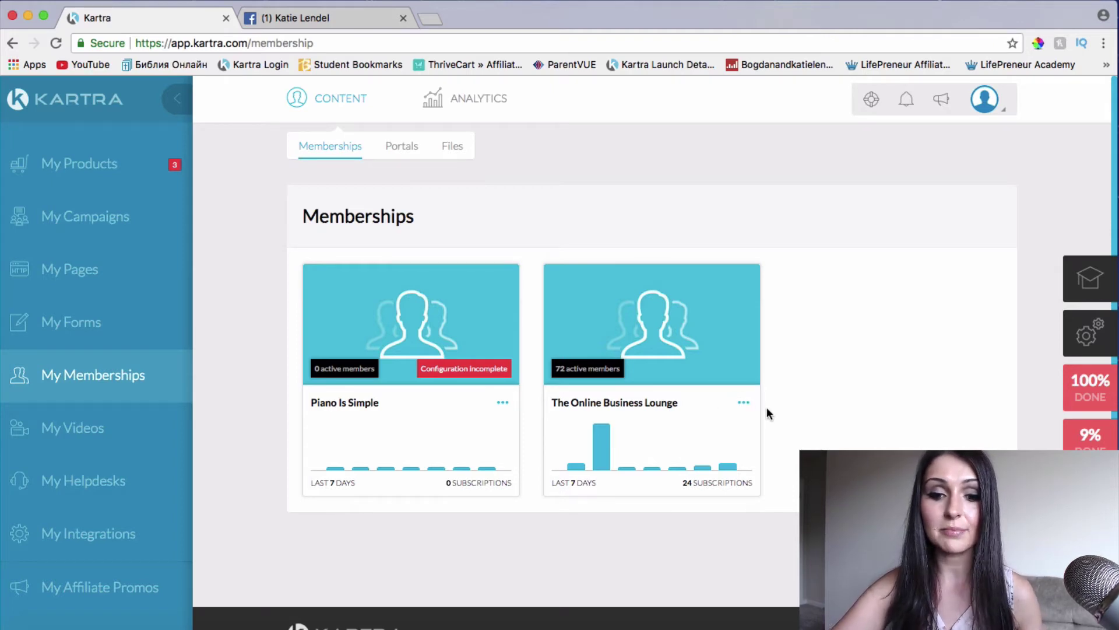
pyautogui.click(743, 402)
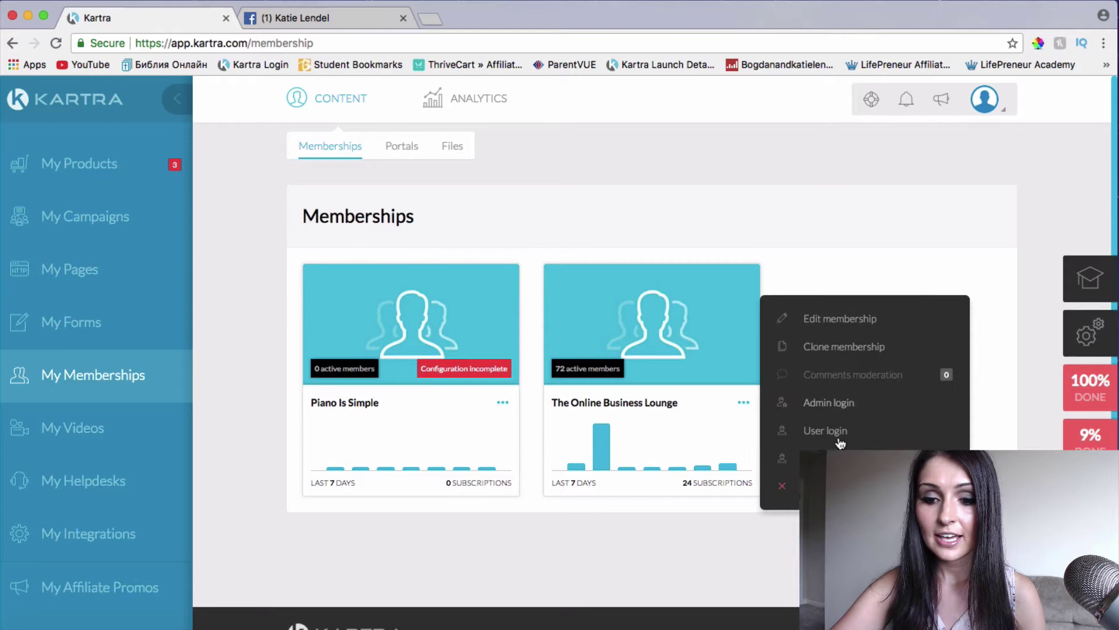
pyautogui.click(837, 322)
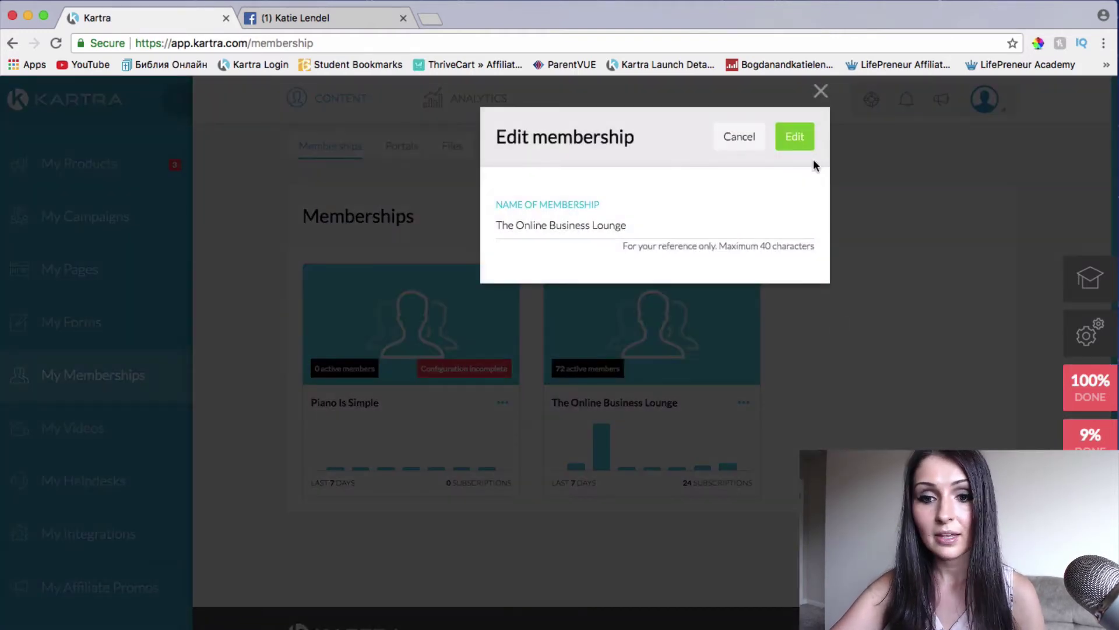
pyautogui.click(796, 140)
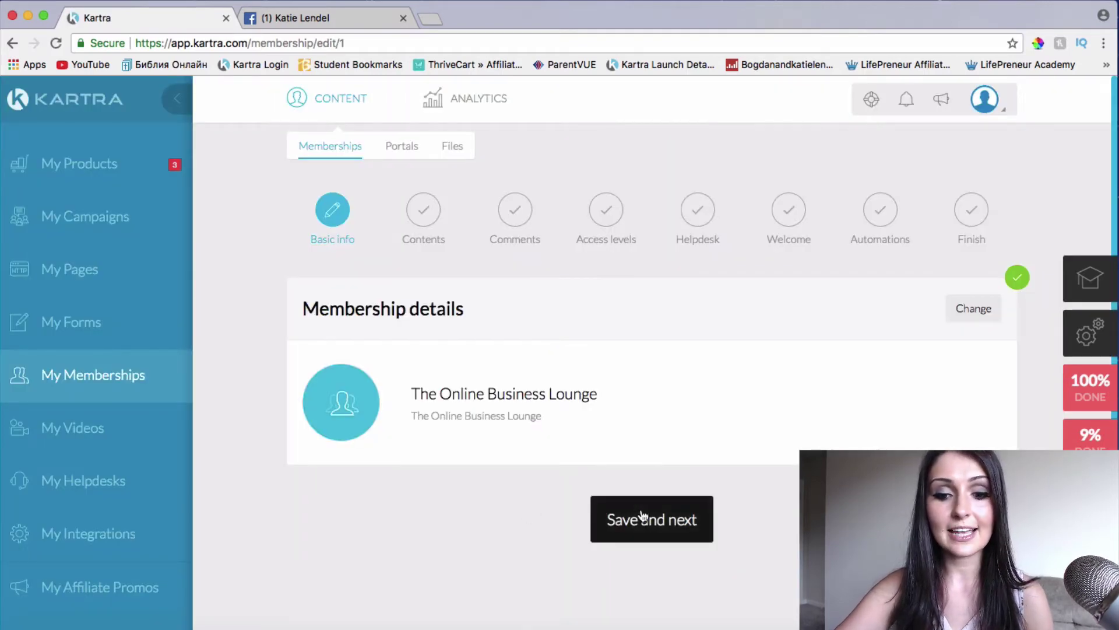
# Save the membership's Basic info and Contents stages and review its comment settings
pyautogui.click(642, 515)
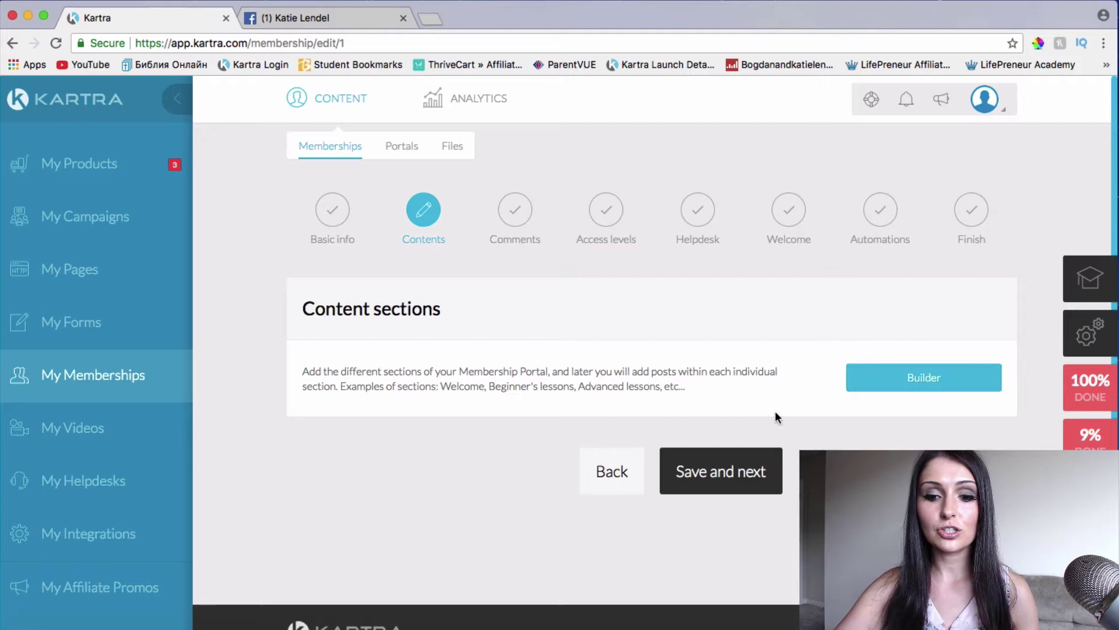
pyautogui.click(742, 486)
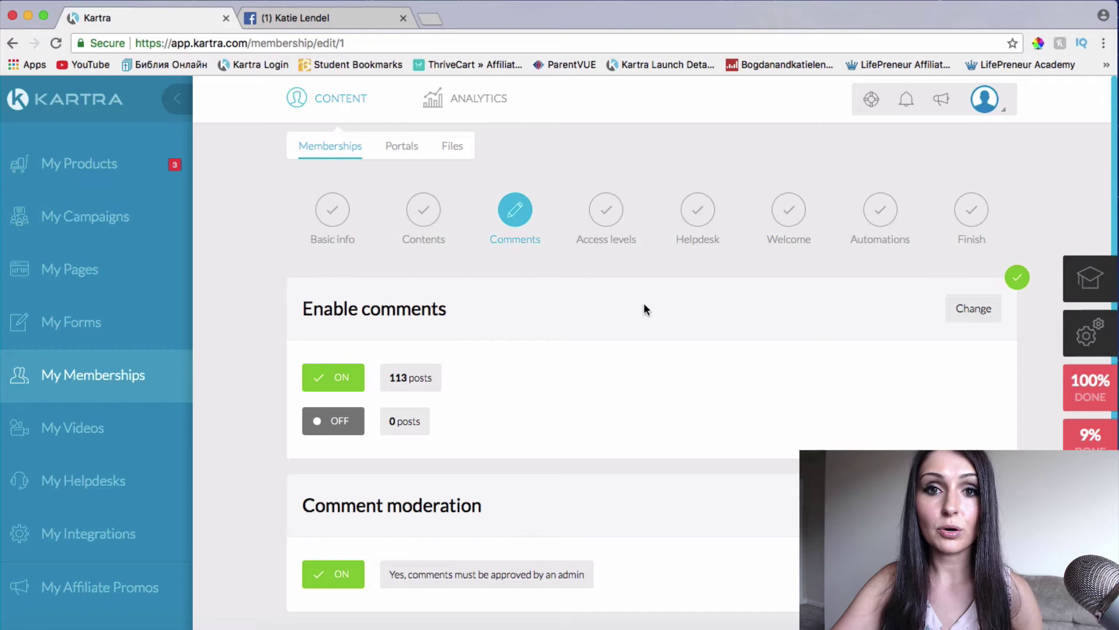
pyautogui.scroll(-1, 478, 430)
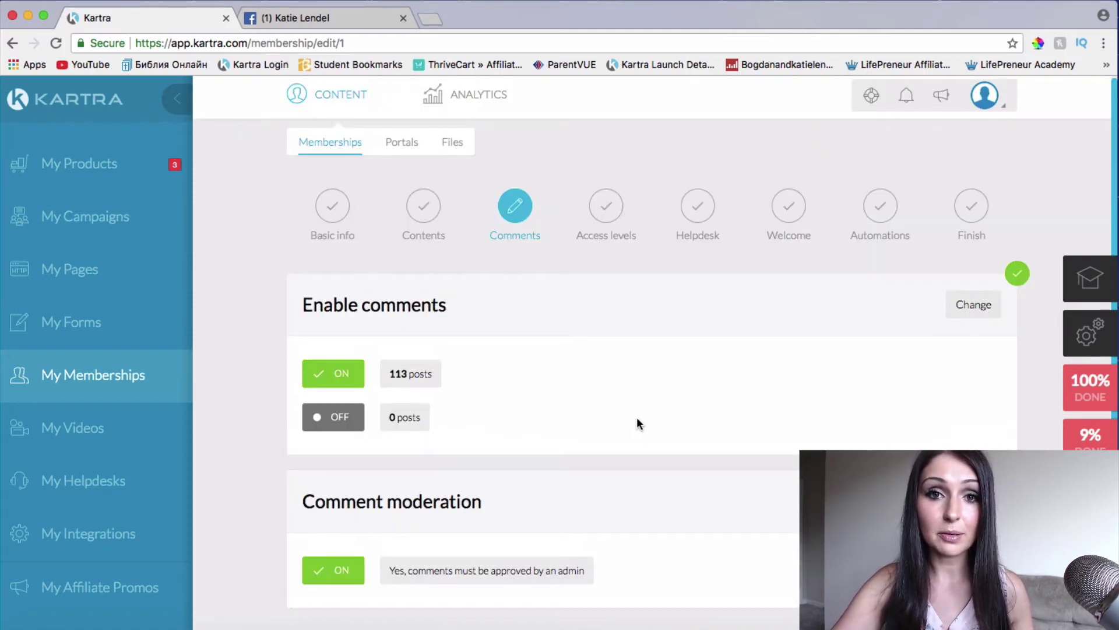
pyautogui.scroll(-1, 637, 419)
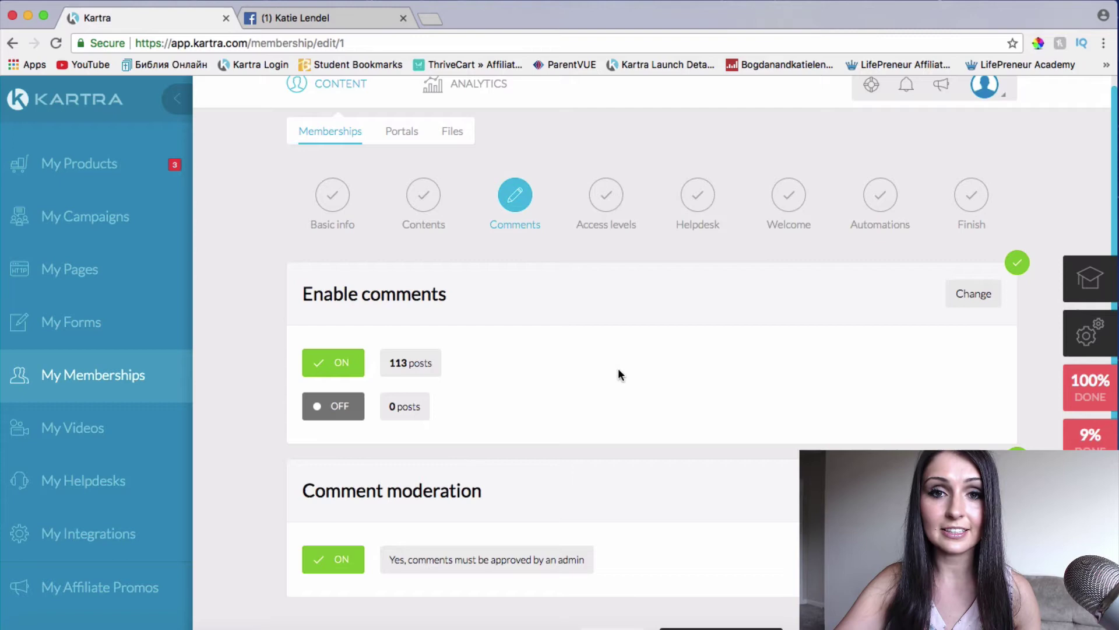
# Save the membership's remaining setup stages from Comments through Automations to reach Finish
pyautogui.scroll(-5, 618, 374)
pyautogui.click(728, 419)
pyautogui.click(728, 419)
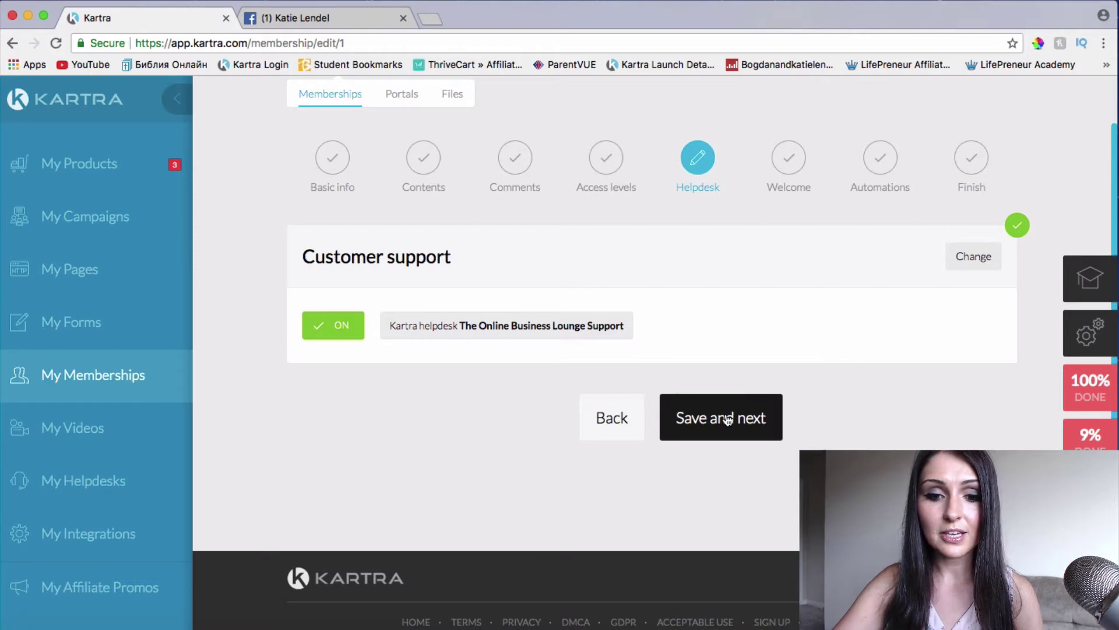
pyautogui.click(729, 419)
pyautogui.click(728, 419)
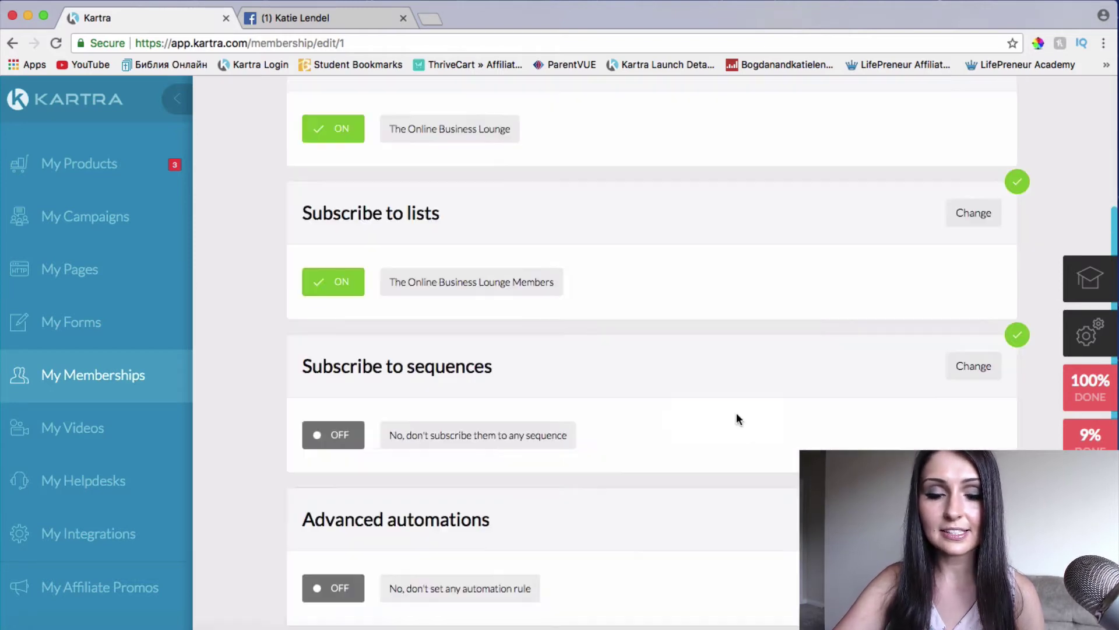
pyautogui.scroll(-5, 736, 419)
pyautogui.click(737, 416)
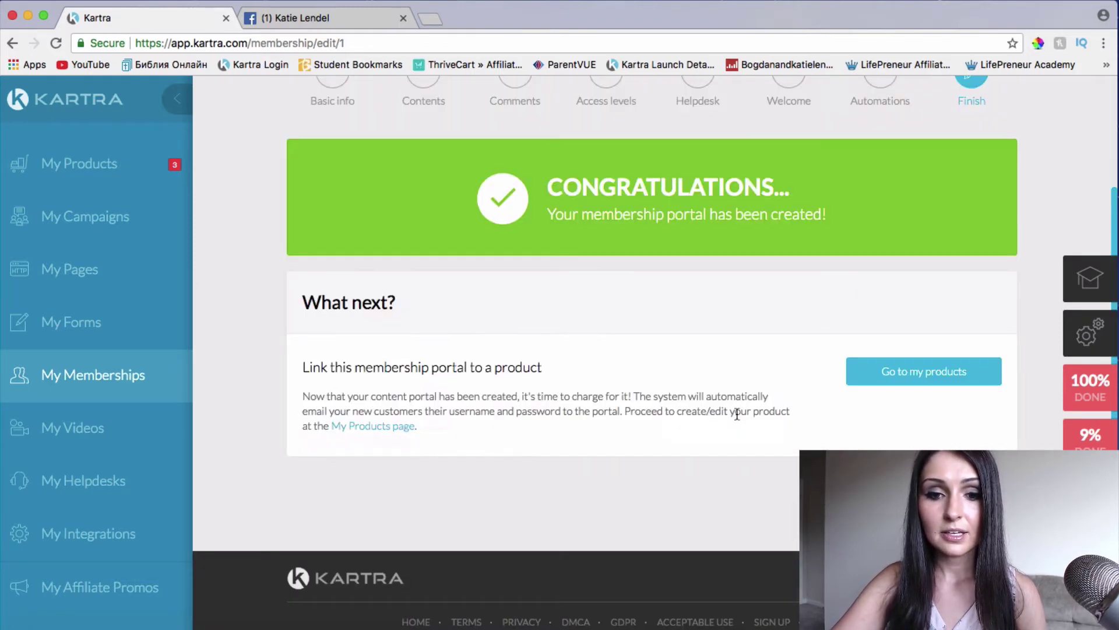
pyautogui.scroll(-3, 846, 438)
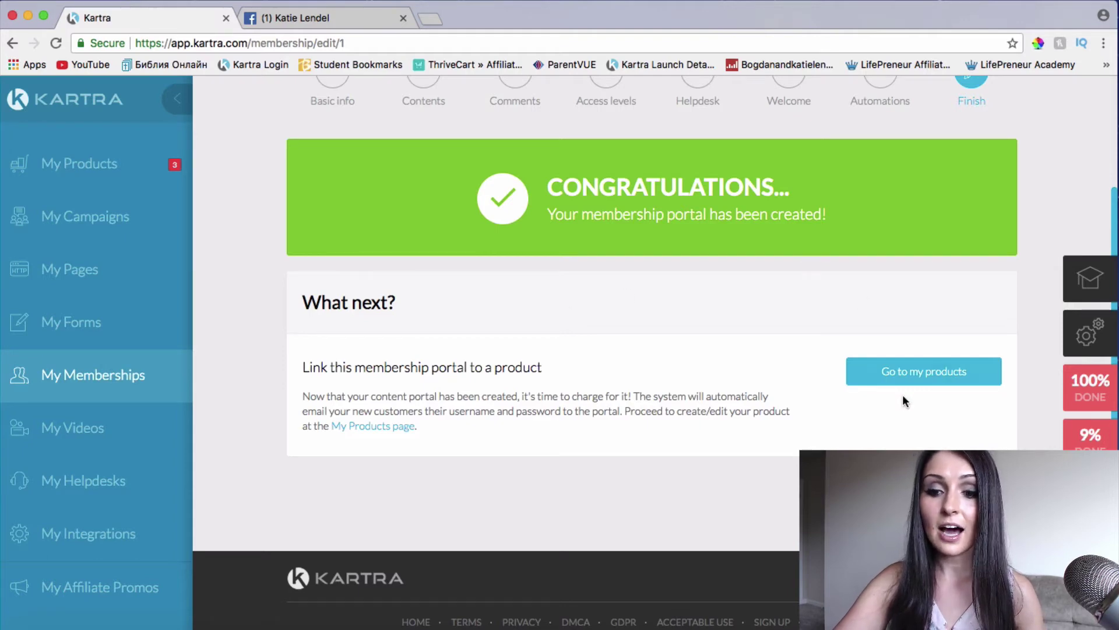
# Go from the finished membership to the products and select The Online Business Lounge product
pyautogui.click(939, 375)
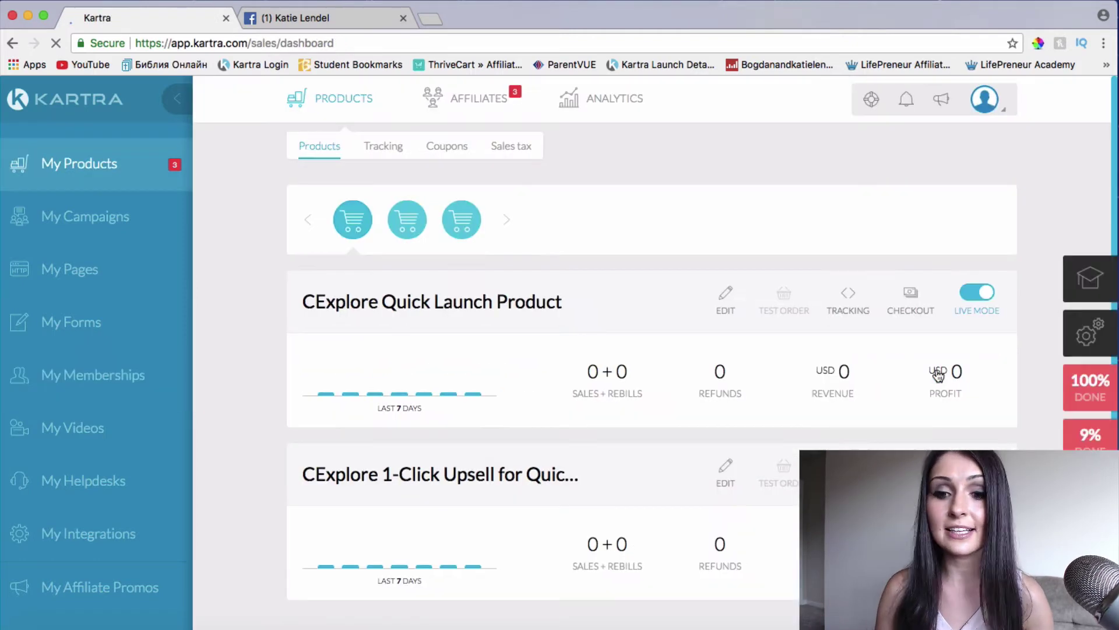
pyautogui.click(928, 221)
pyautogui.click(925, 219)
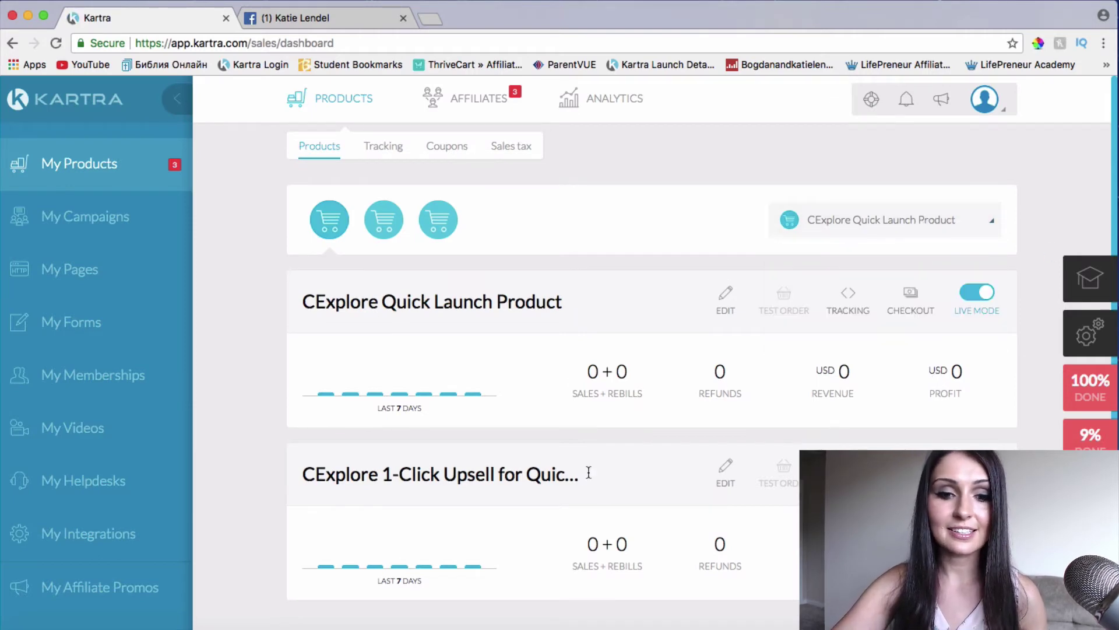
pyautogui.scroll(-3, 589, 473)
pyautogui.scroll(3, 617, 232)
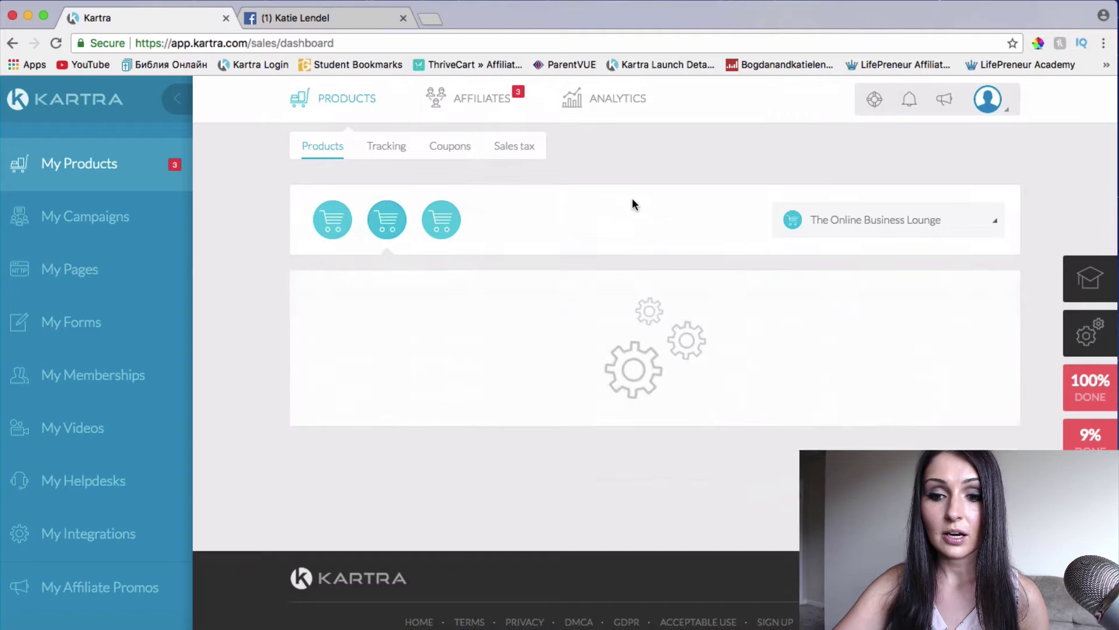
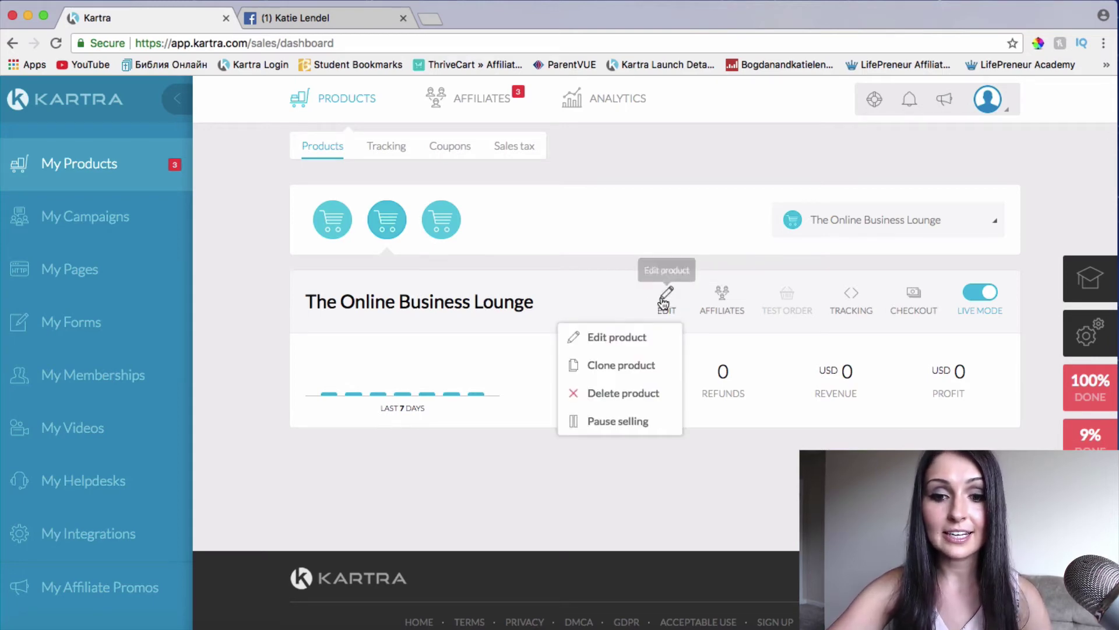
# Open The Online Business Lounge product in the product editor
pyautogui.click(663, 303)
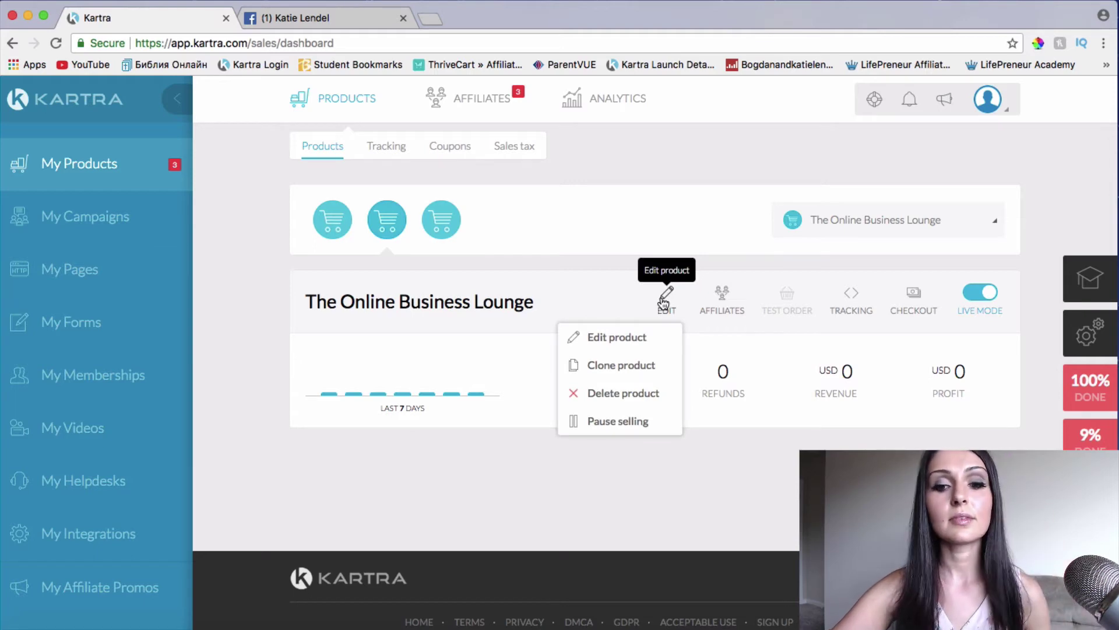
pyautogui.click(620, 339)
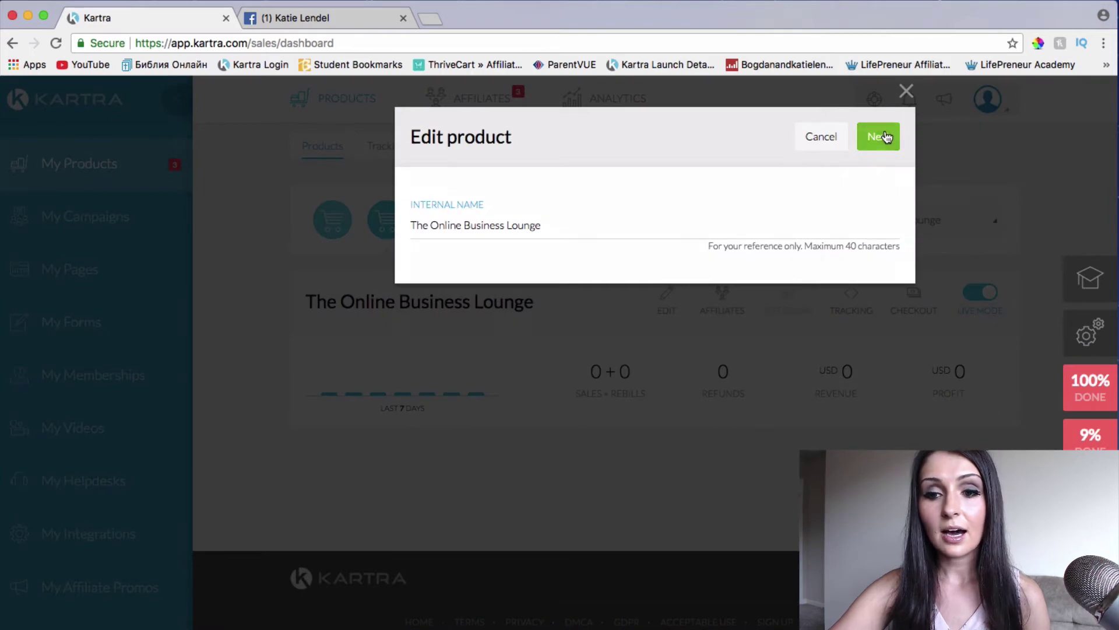
pyautogui.click(879, 136)
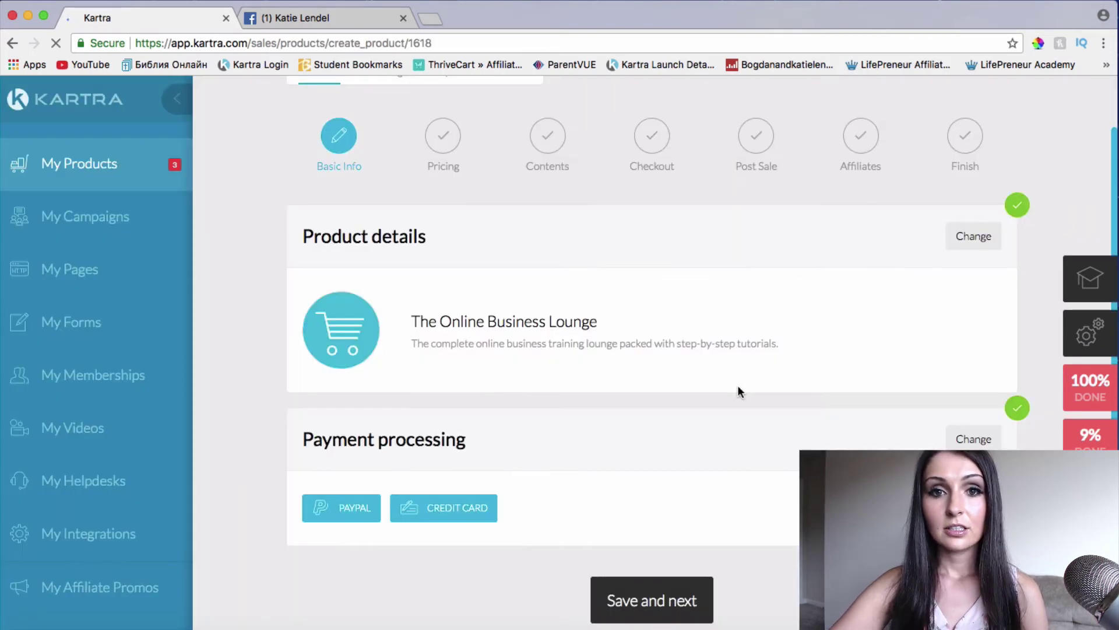
# Review the product details and payment processing, and save the Basic Info stage to continue to Pricing
pyautogui.scroll(-3, 736, 389)
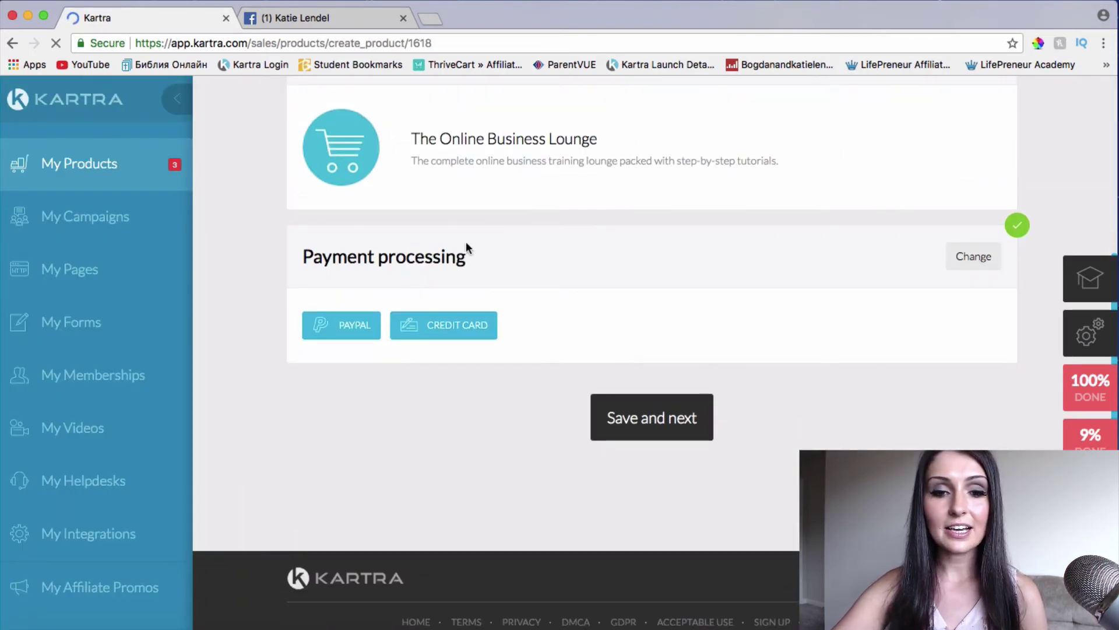
pyautogui.scroll(2, 516, 279)
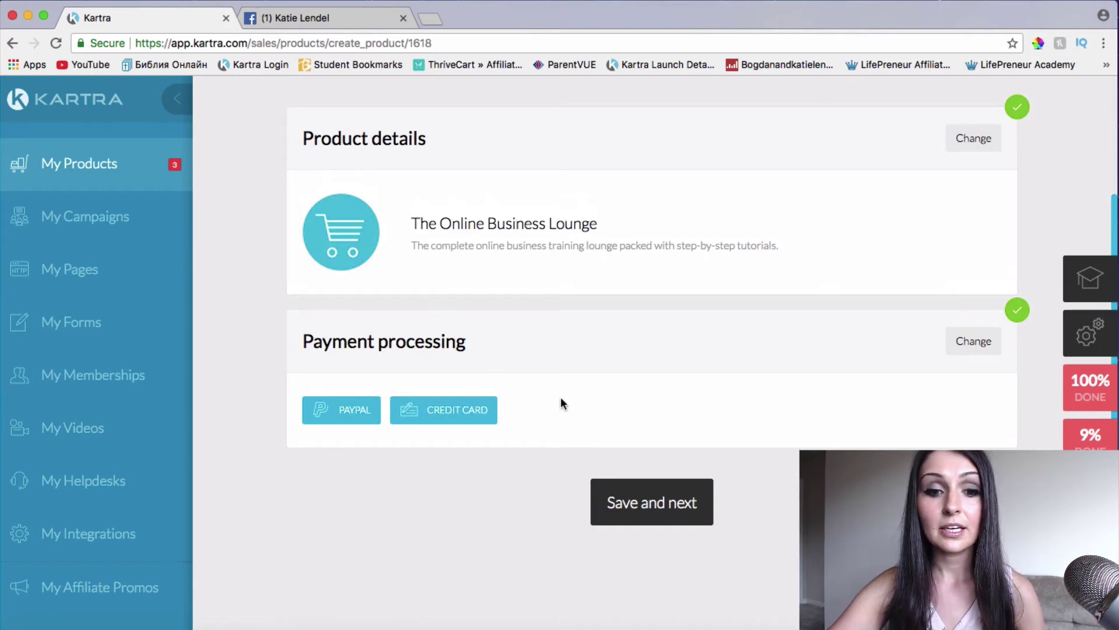
pyautogui.scroll(1, 561, 403)
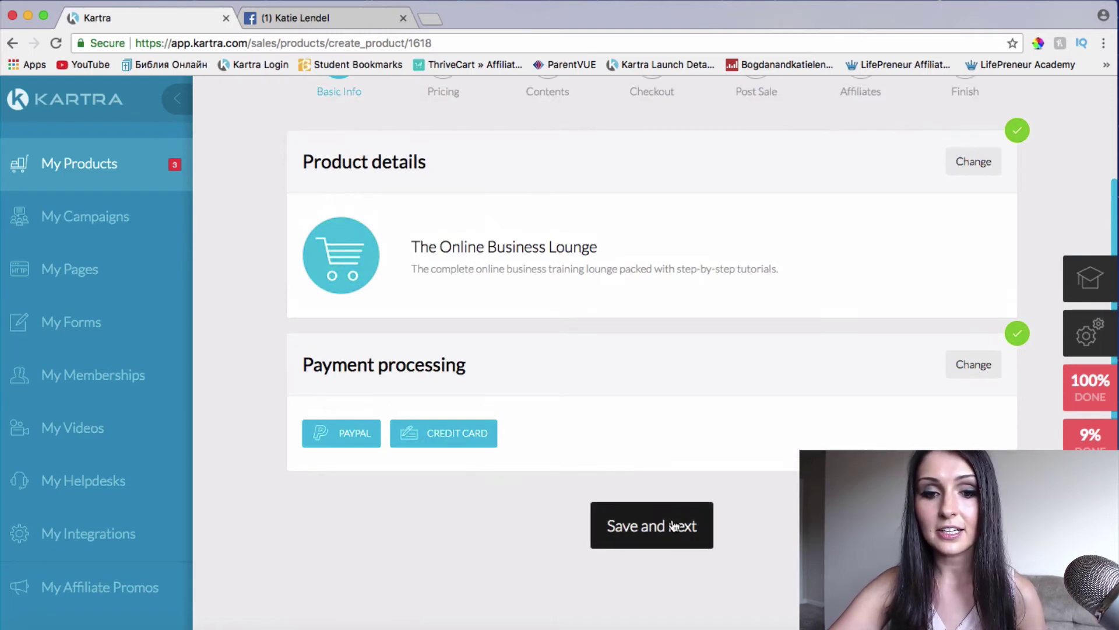
pyautogui.click(638, 519)
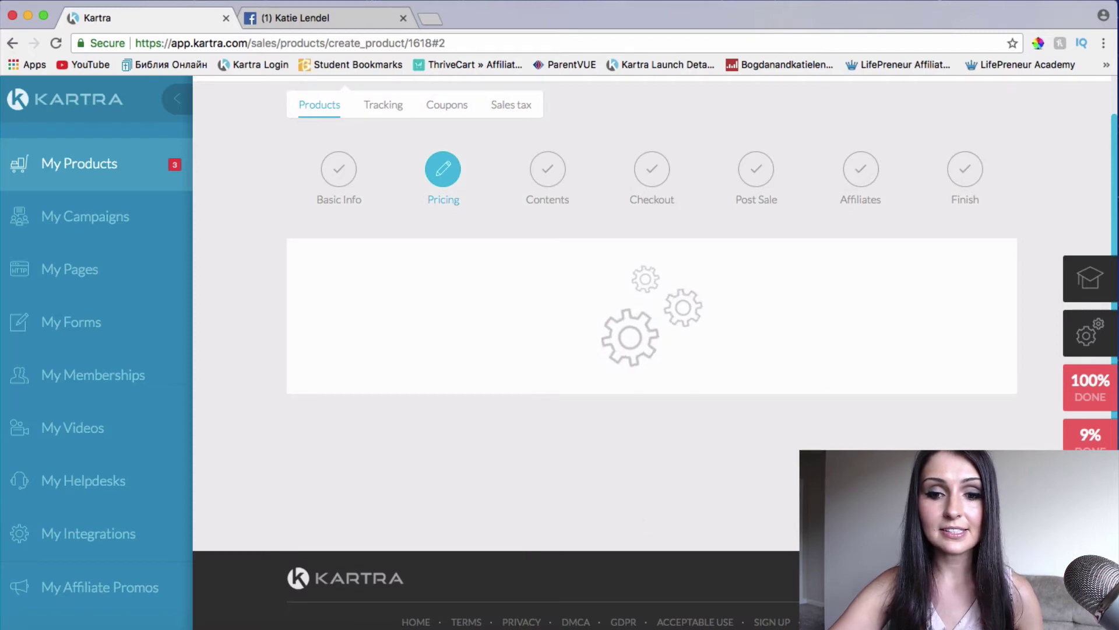
# Review the product's price points and open the product pricing for editing
pyautogui.scroll(3, 570, 452)
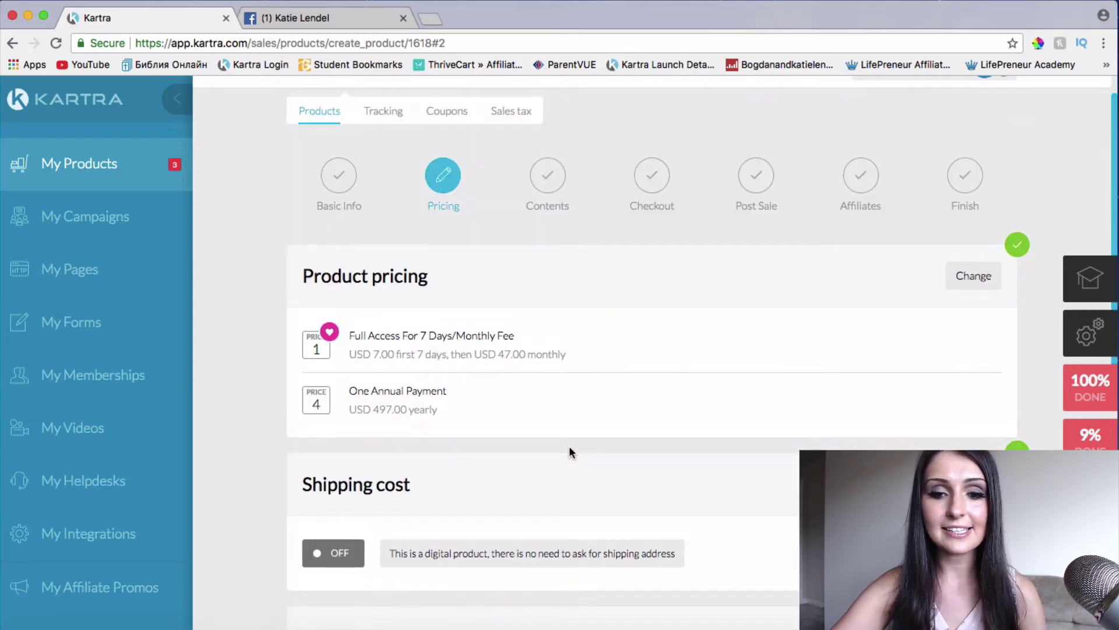
pyautogui.scroll(-2, 577, 455)
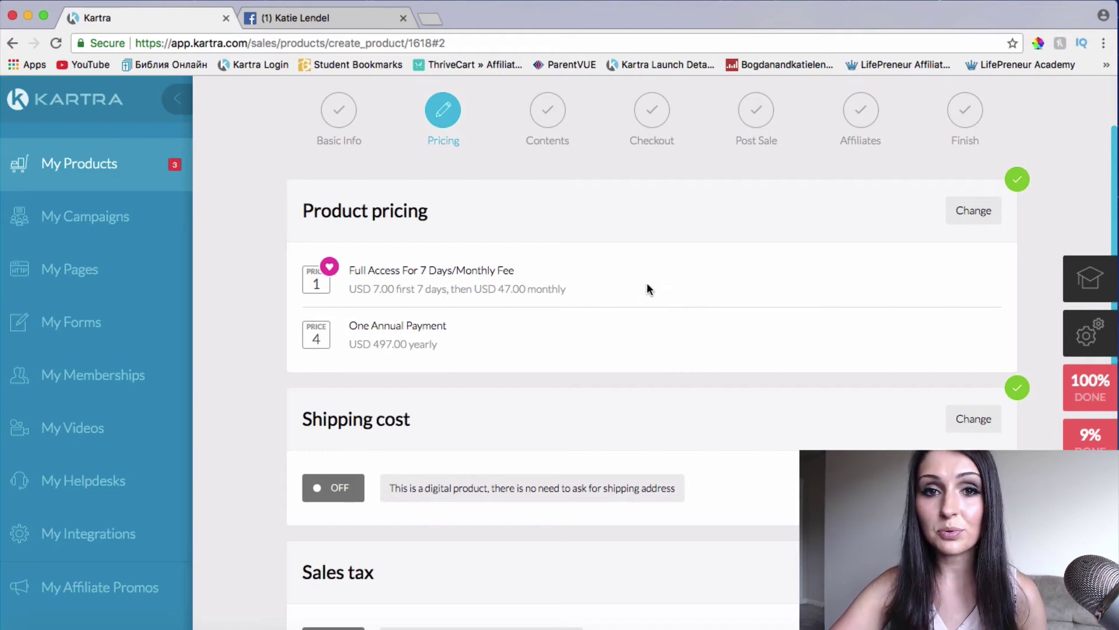
pyautogui.click(976, 224)
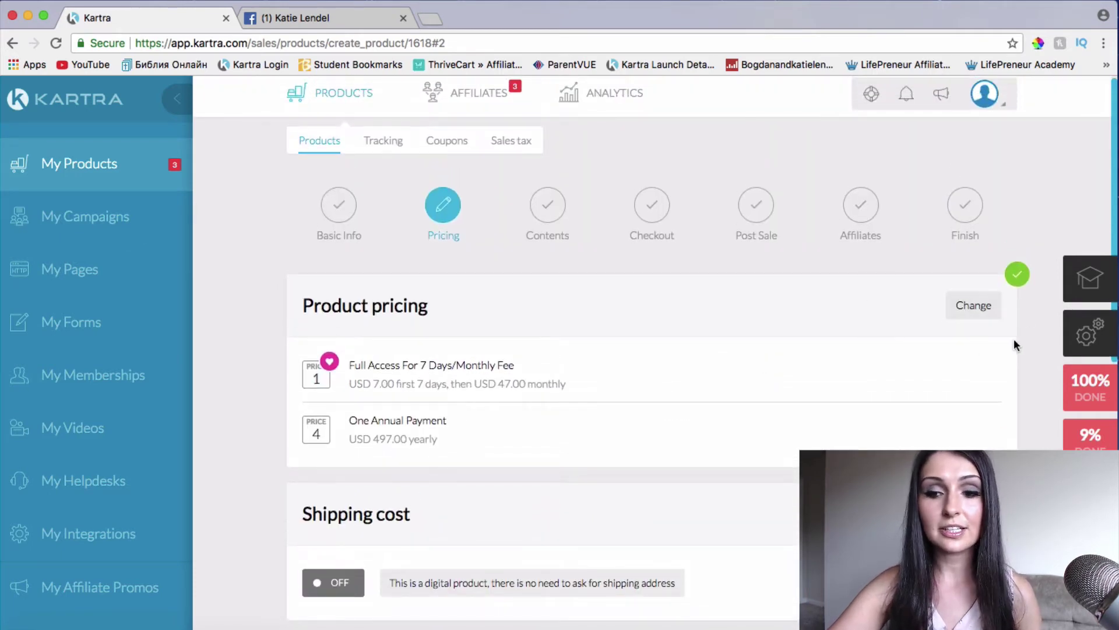
pyautogui.click(978, 301)
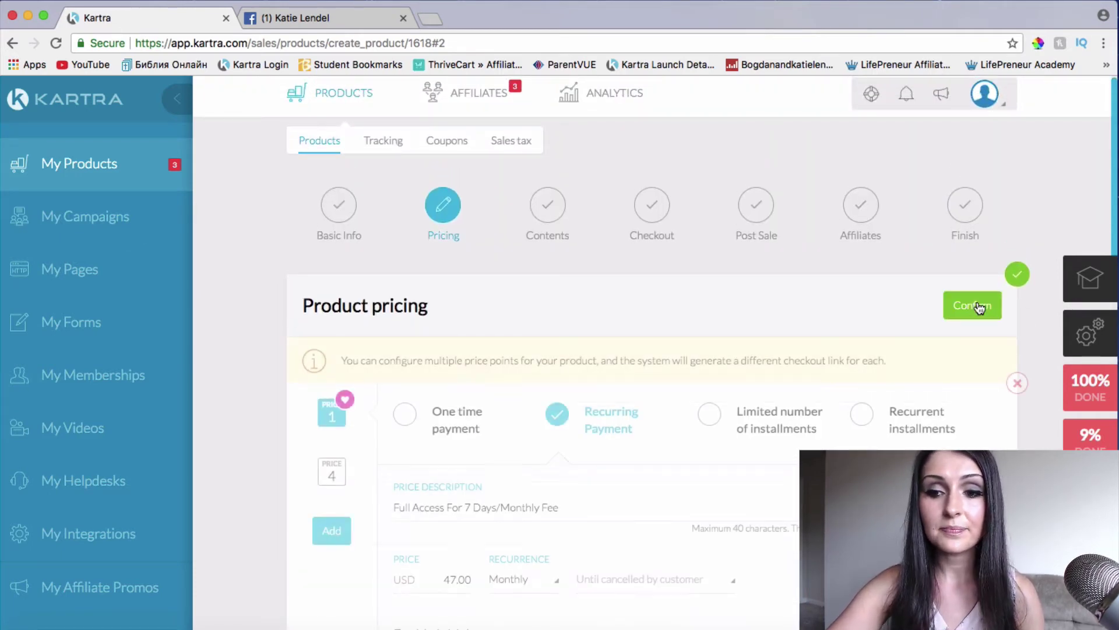
# Examine the payment types, recurring price, recurrence and initial payment settings of the first price point
pyautogui.scroll(-4, 729, 414)
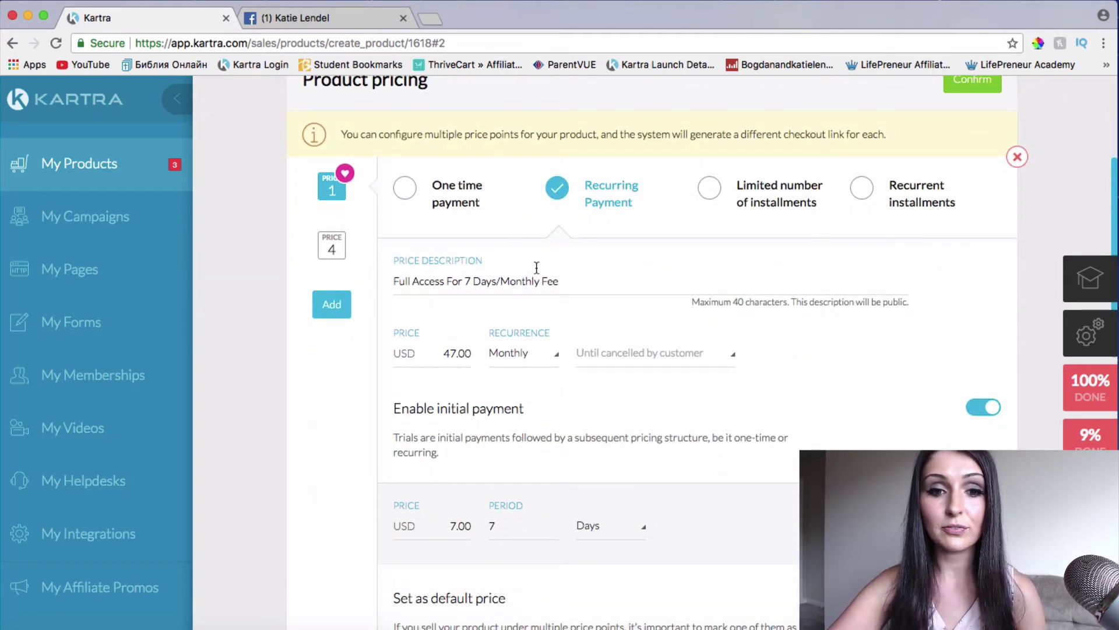
pyautogui.scroll(1, 537, 269)
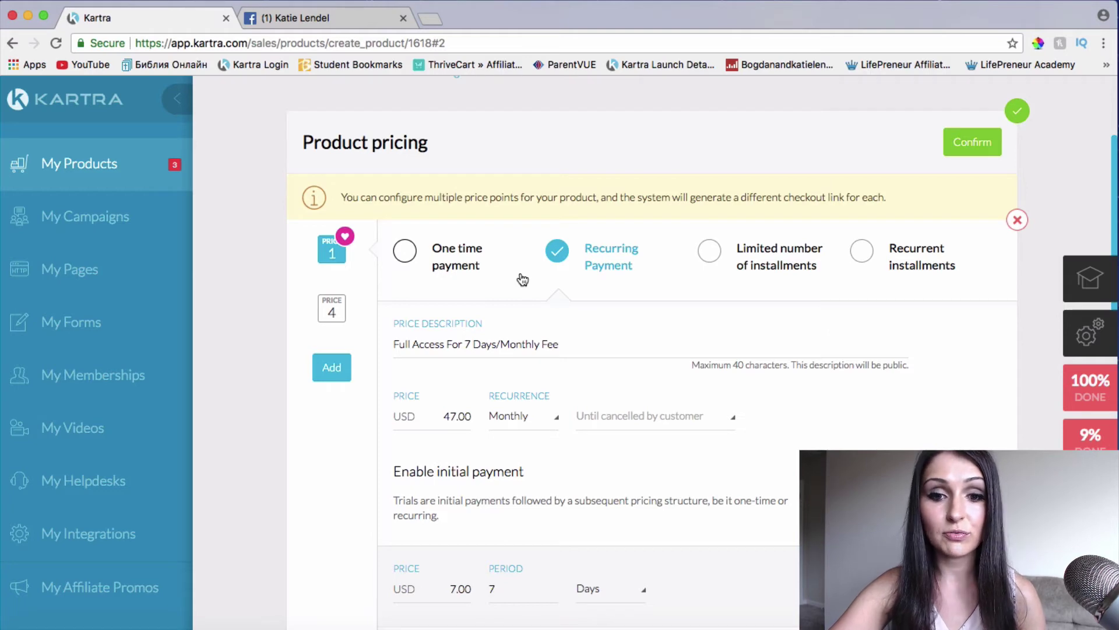
pyautogui.scroll(-1, 643, 280)
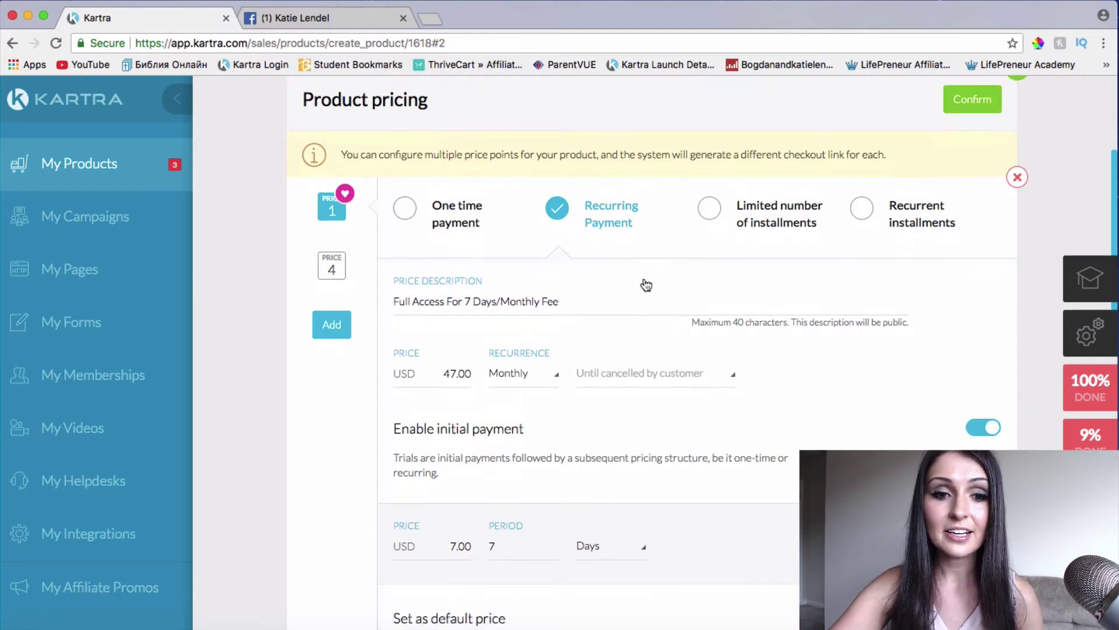
pyautogui.scroll(2, 644, 279)
pyautogui.moveTo(345, 250)
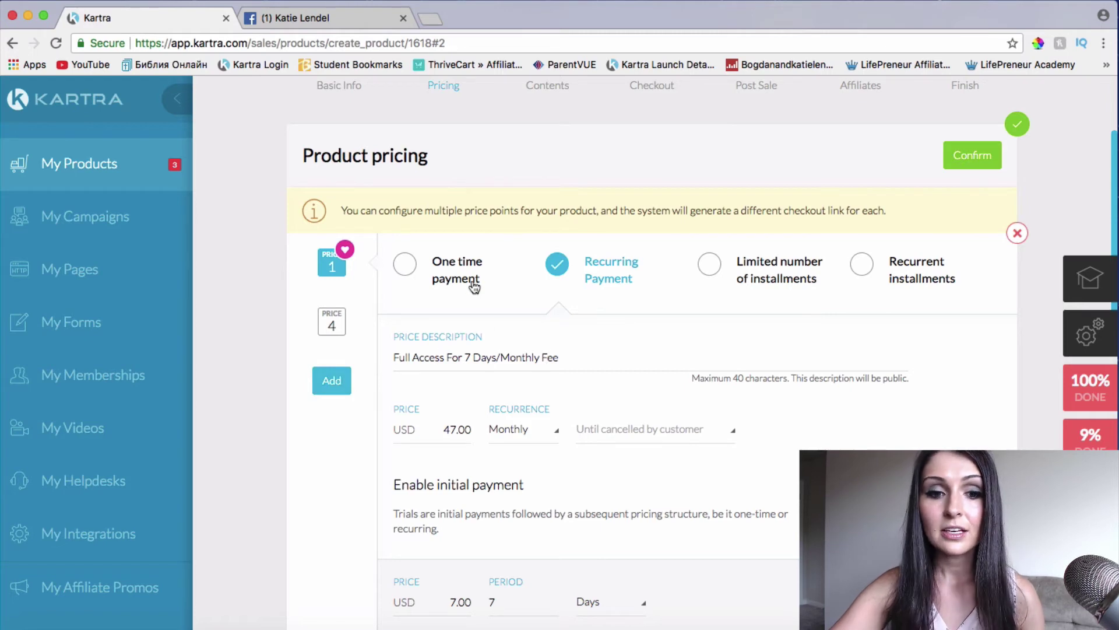
pyautogui.scroll(-1, 514, 345)
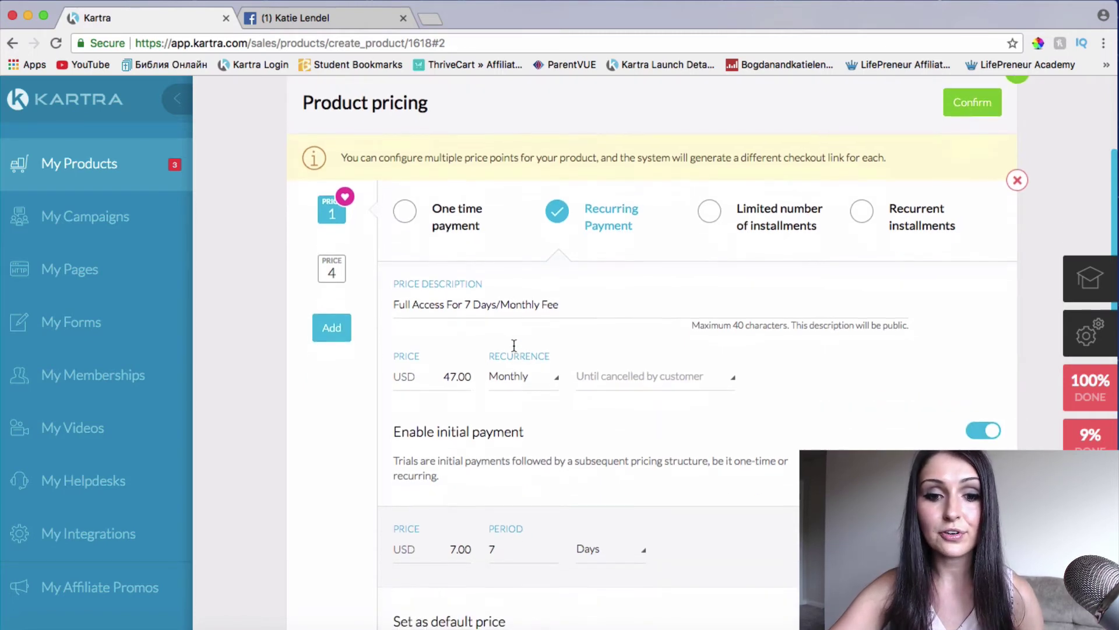
pyautogui.scroll(1, 514, 350)
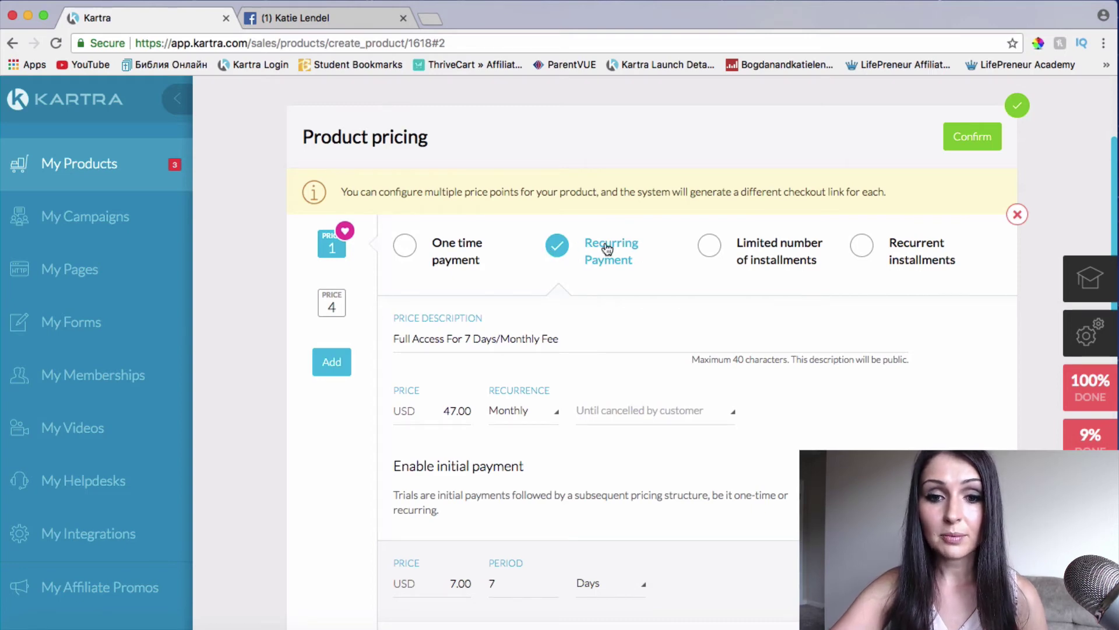
pyautogui.scroll(-1, 491, 373)
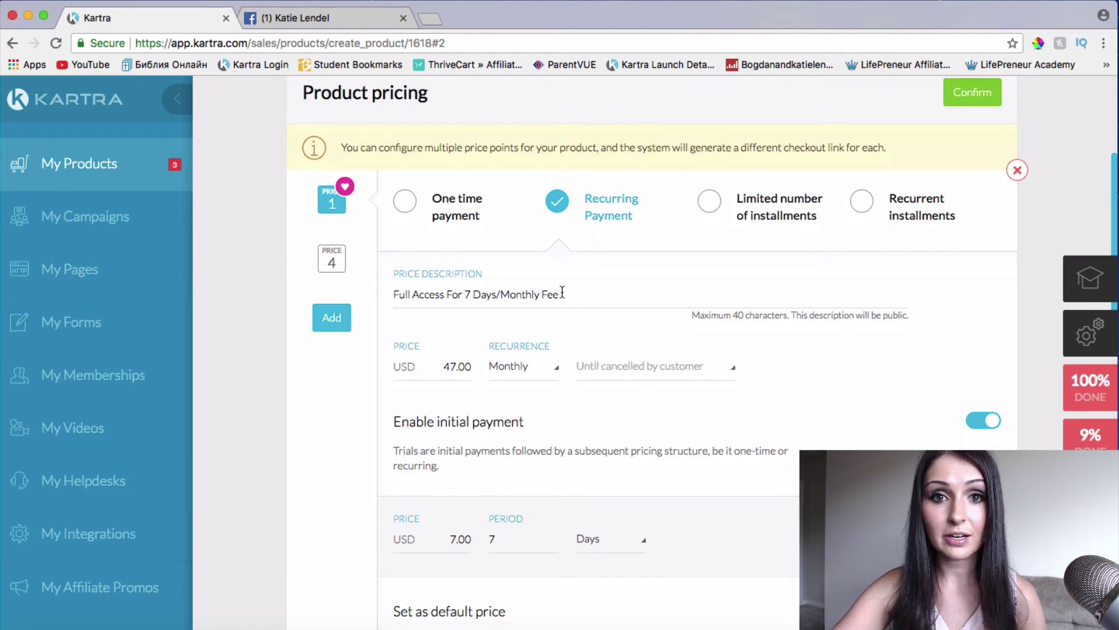
pyautogui.scroll(-1, 640, 288)
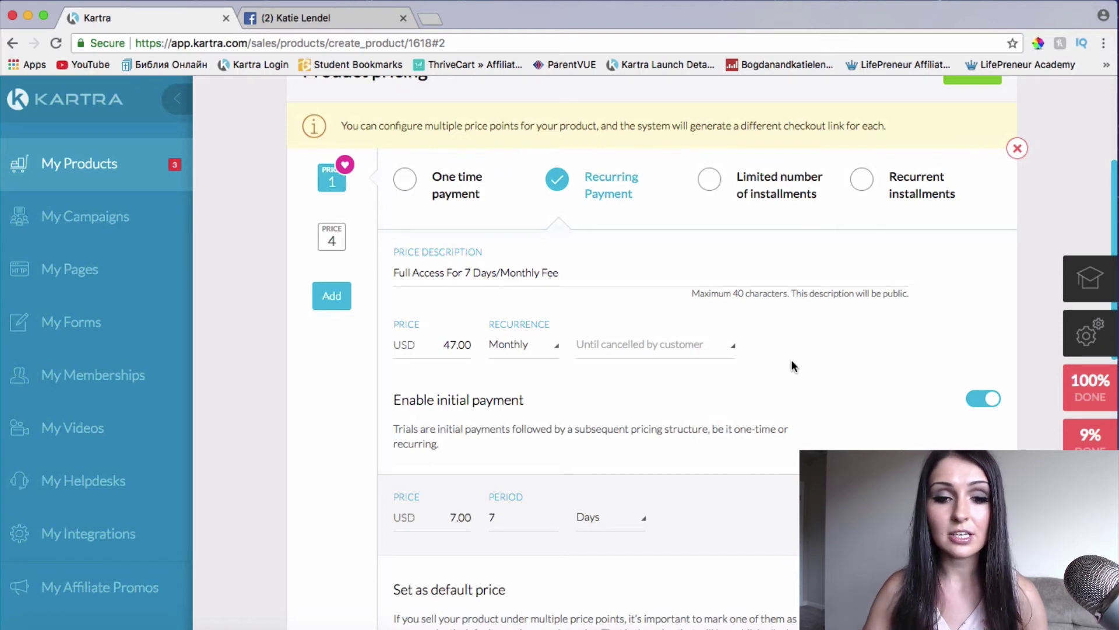
# Open the Price 4 price point to view its annual payment settings
pyautogui.scroll(1, 791, 361)
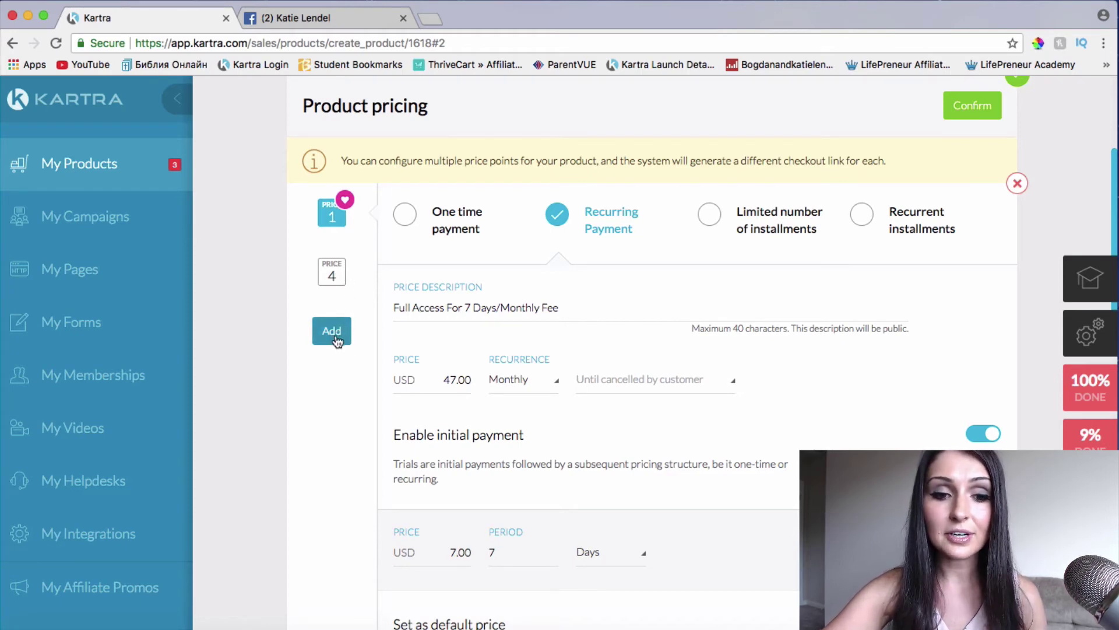
pyautogui.click(339, 270)
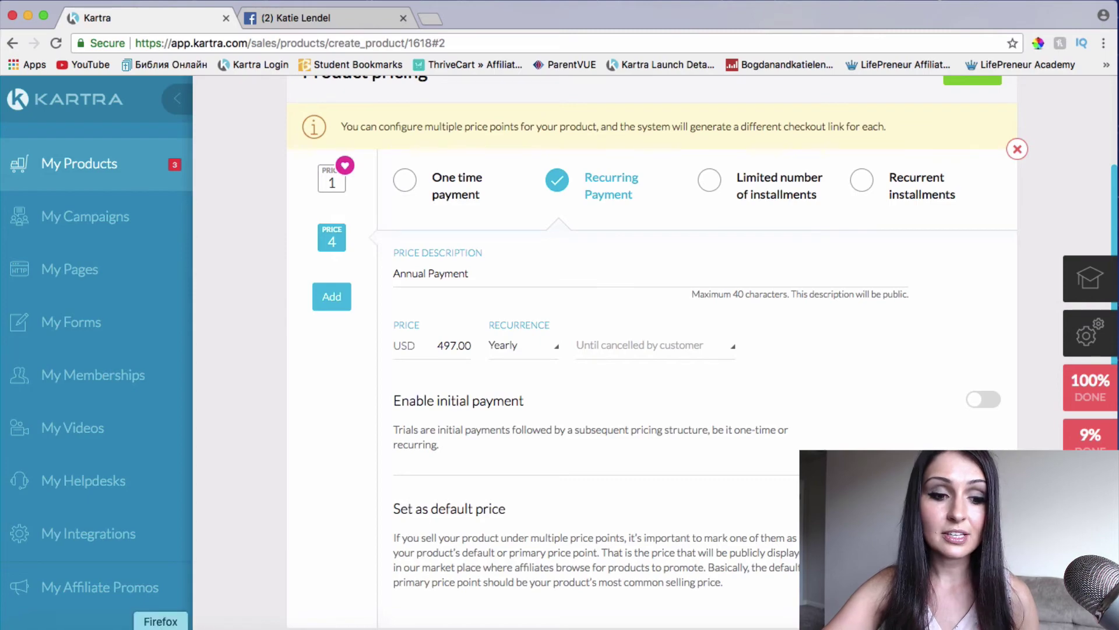
# Switch to the Calculator app and place its window beside the product pricing form
pyautogui.click(100, 627)
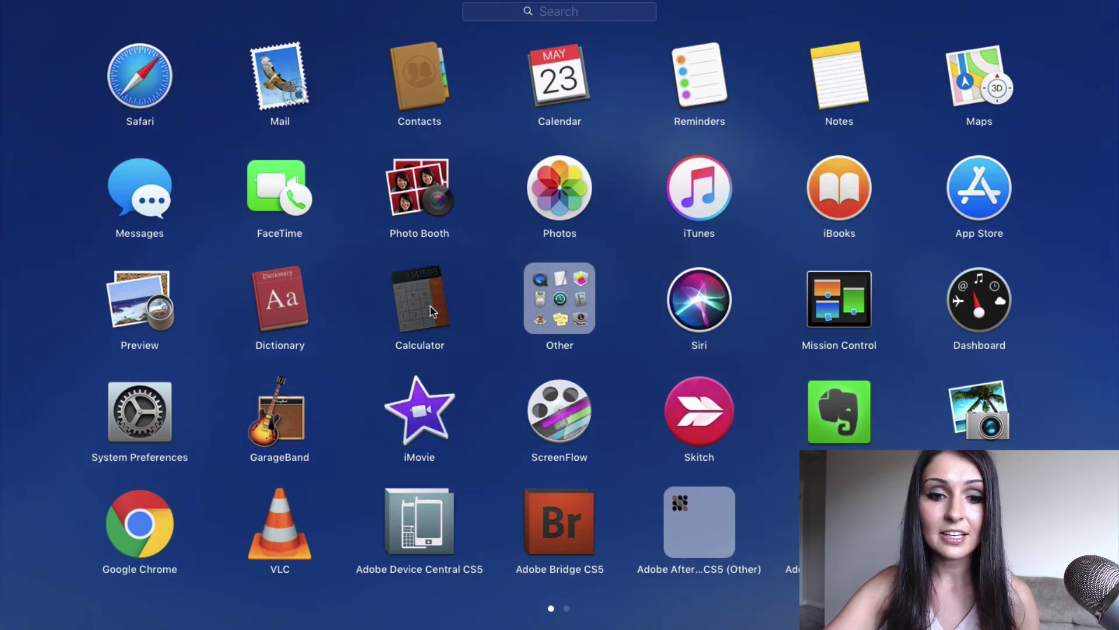
pyautogui.press('Escape')
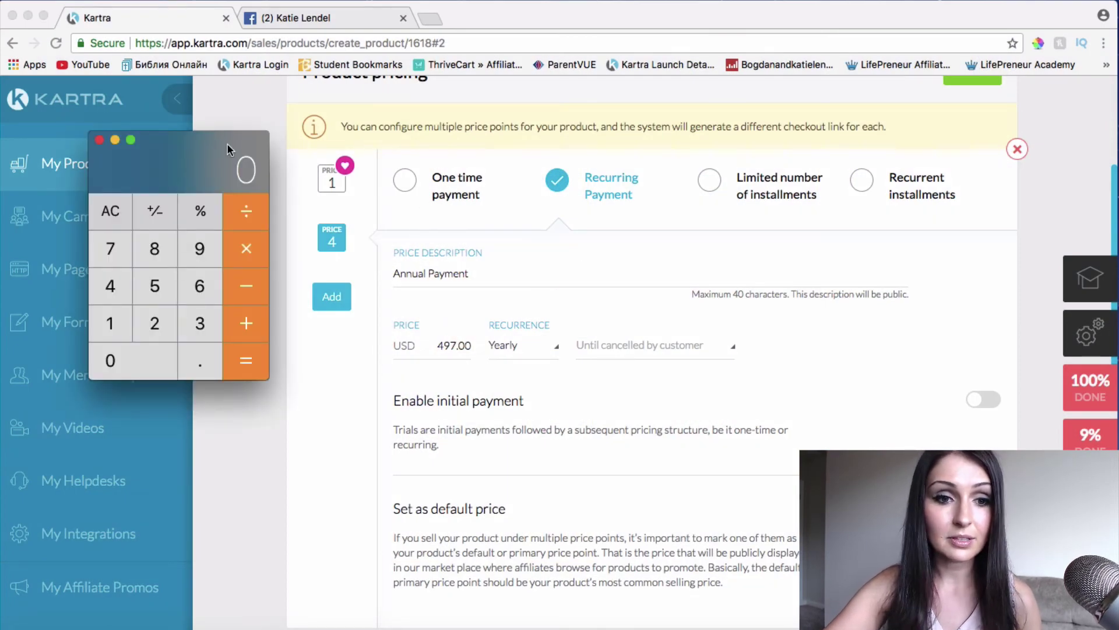
pyautogui.moveTo(227, 142); pyautogui.dragTo(250, 159)
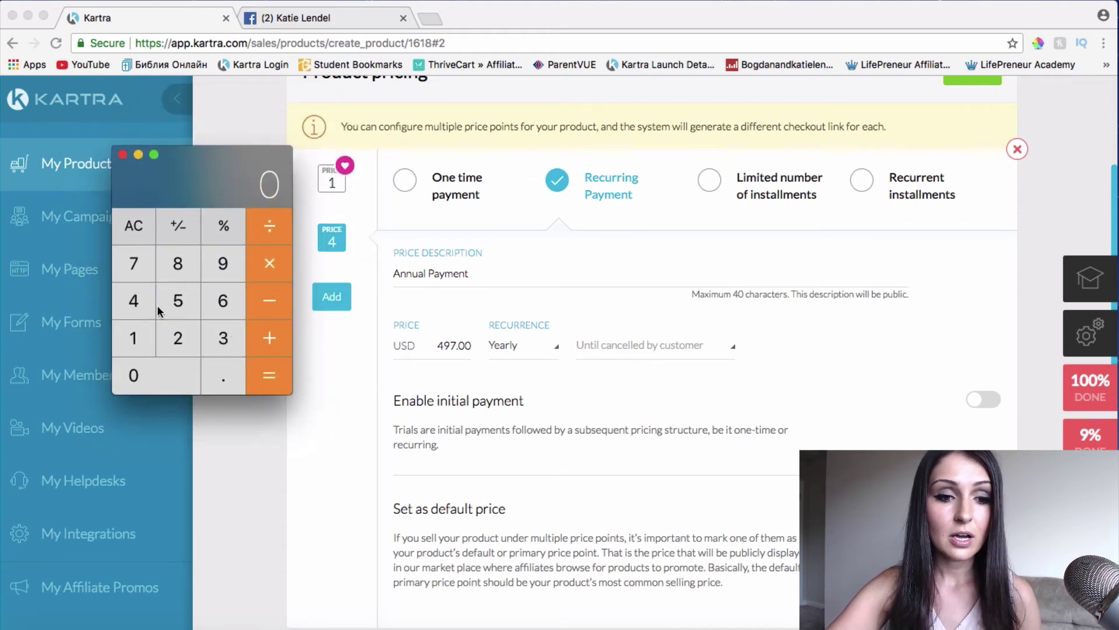
# Calculate the monthly plan's yearly cost including the initial payment as 47 × 12 + 7, and close the Calculator
pyautogui.click(133, 301)
pyautogui.click(136, 256)
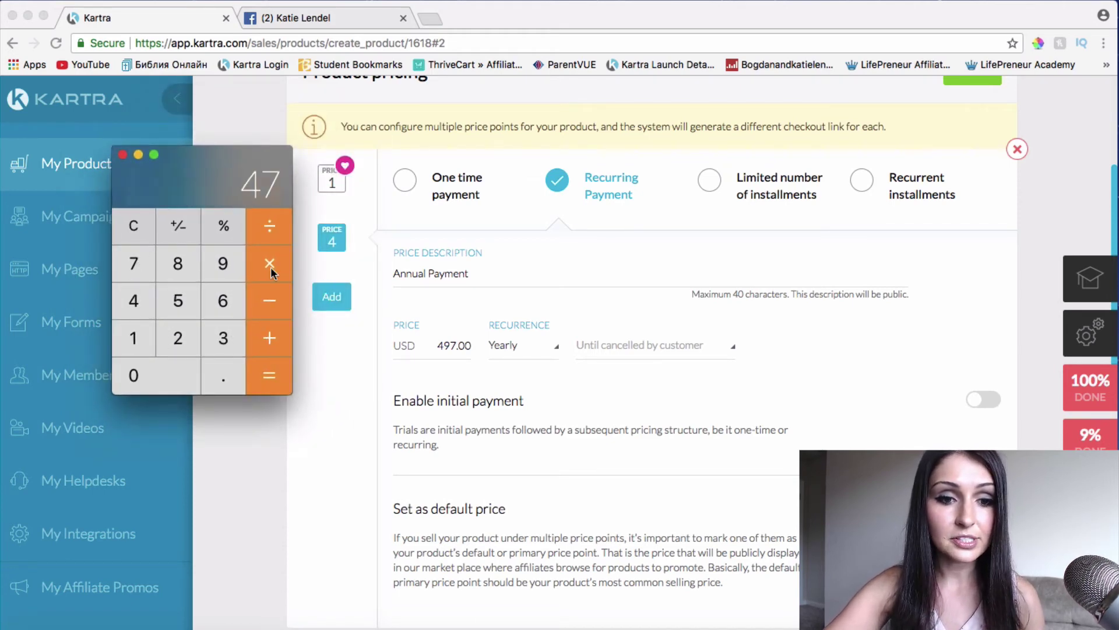
pyautogui.click(271, 264)
pyautogui.click(133, 338)
pyautogui.click(178, 339)
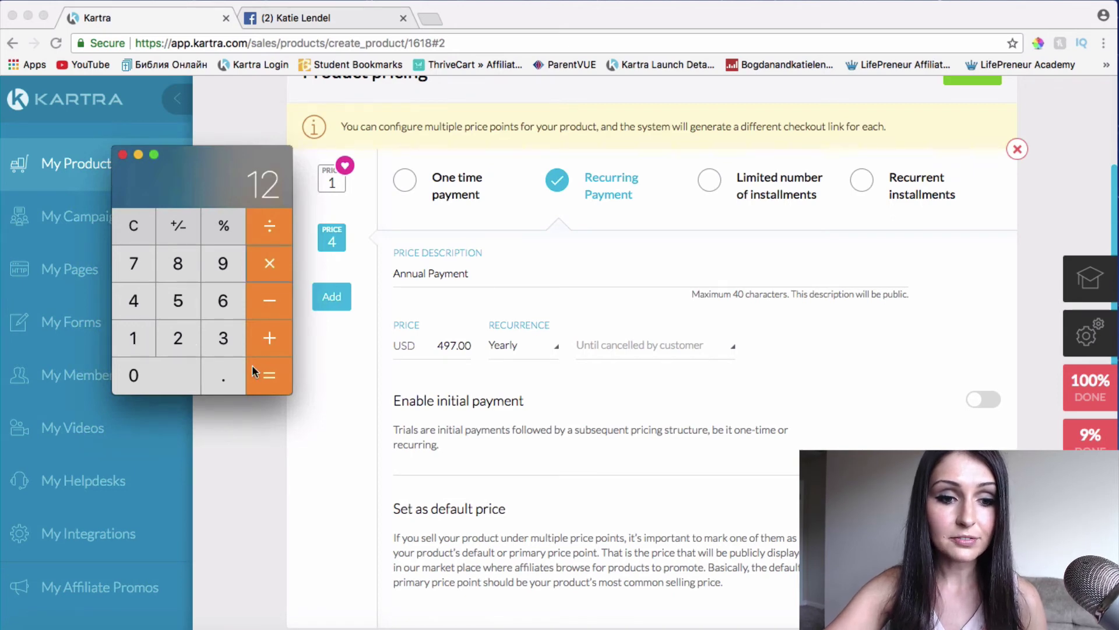
pyautogui.click(270, 376)
pyautogui.click(275, 346)
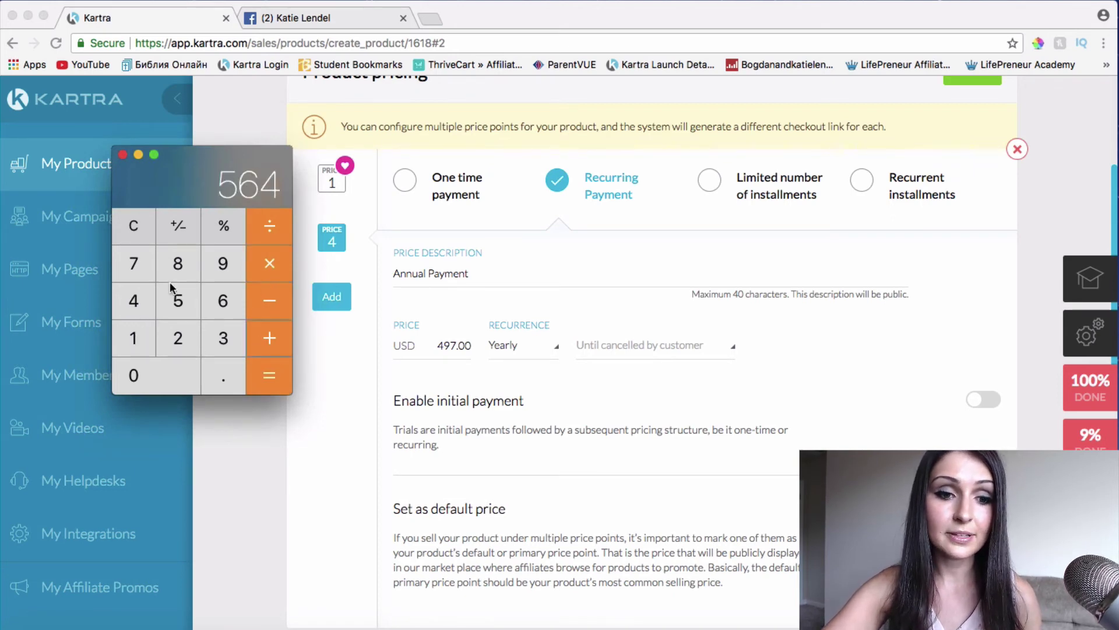
pyautogui.click(138, 272)
pyautogui.click(275, 378)
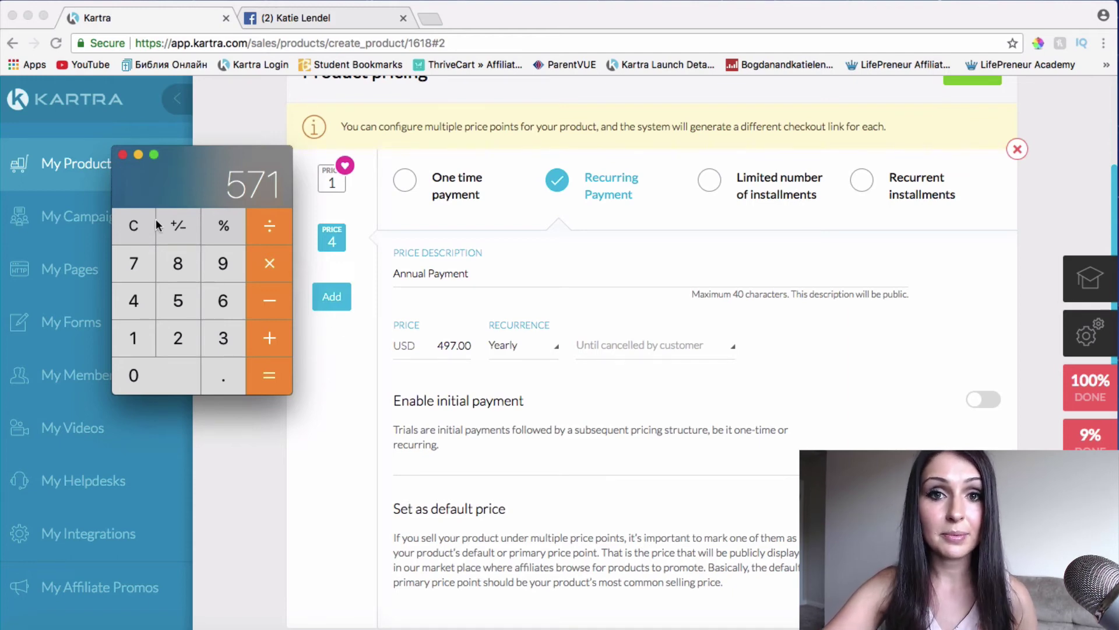
pyautogui.click(122, 154)
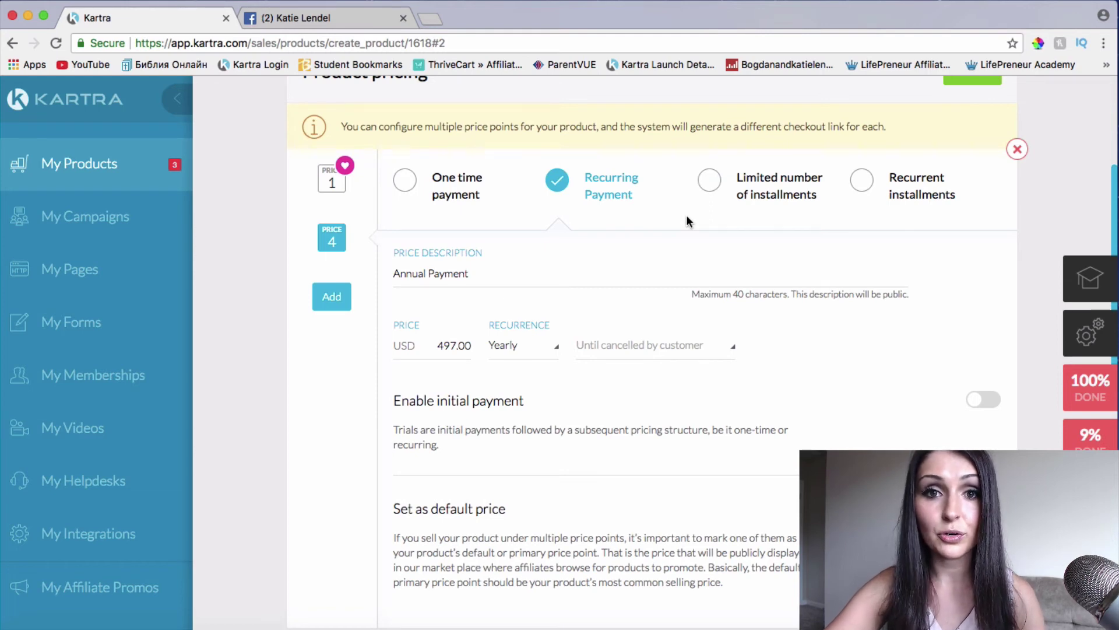
# Confirm the product pricing and save the Pricing stage to continue to Contents
pyautogui.scroll(3, 686, 214)
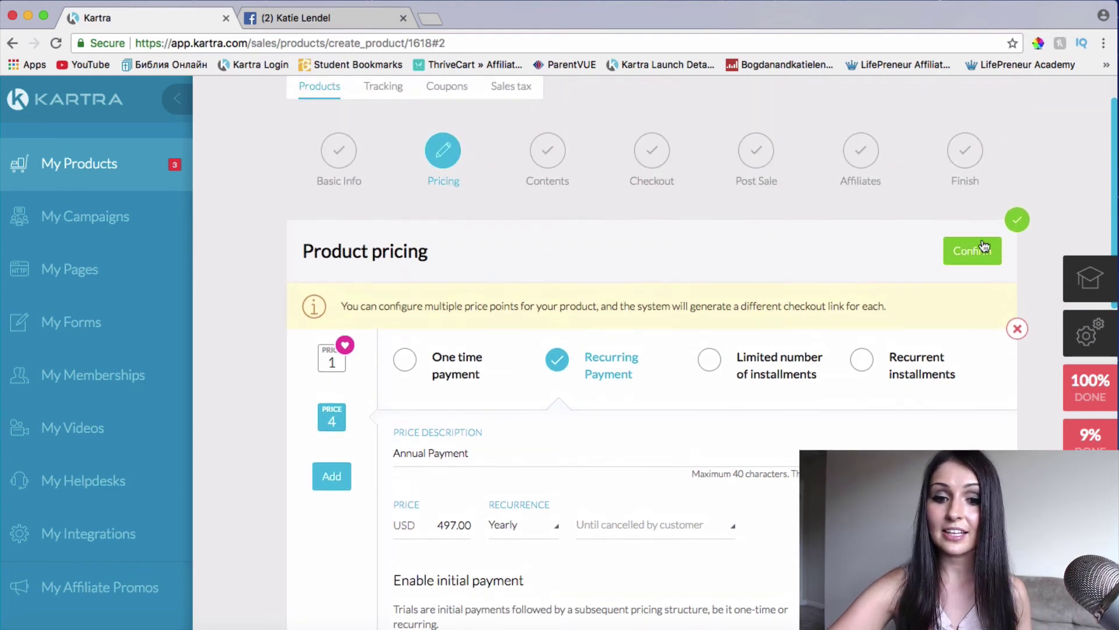
pyautogui.click(988, 252)
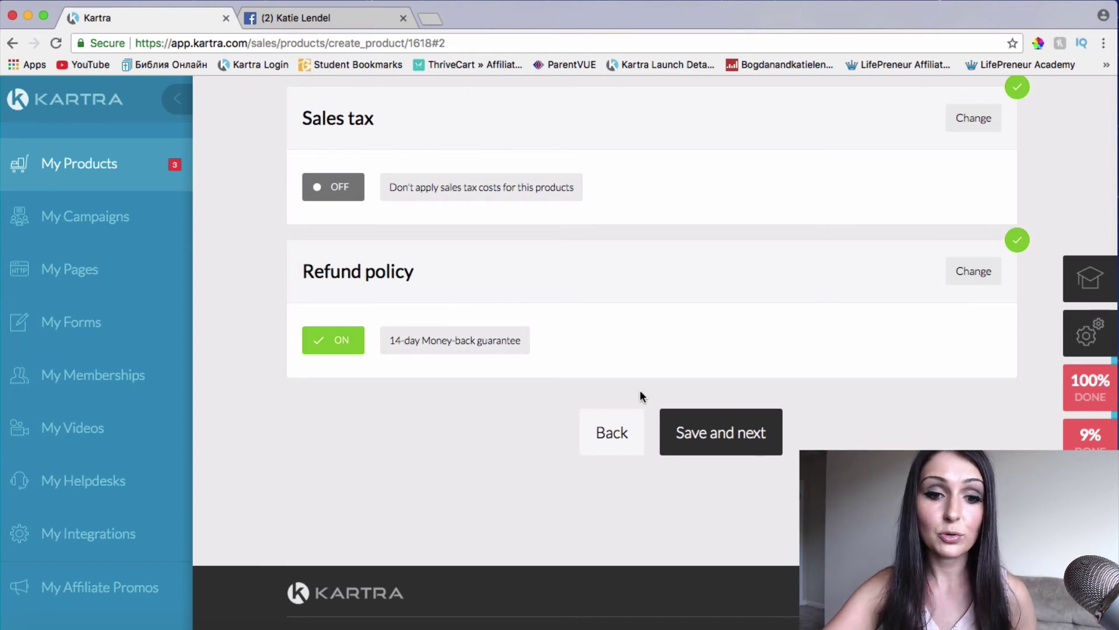
pyautogui.click(754, 433)
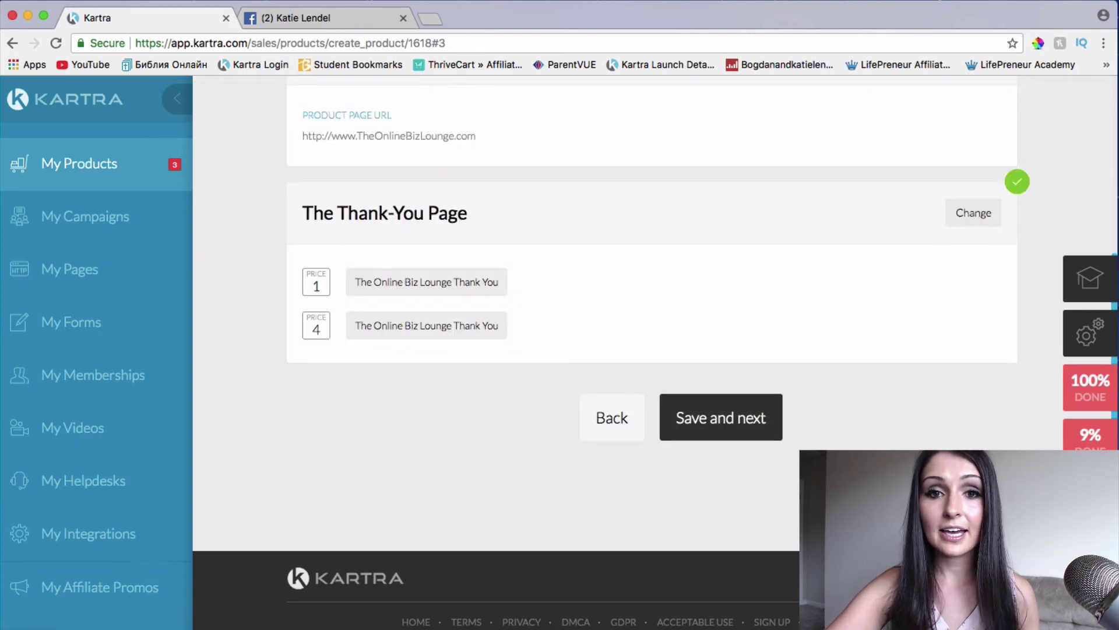
# Review the product page and thank-you page settings, and save the Contents stage to continue to Checkout
pyautogui.scroll(5, 583, 305)
pyautogui.scroll(-5, 810, 332)
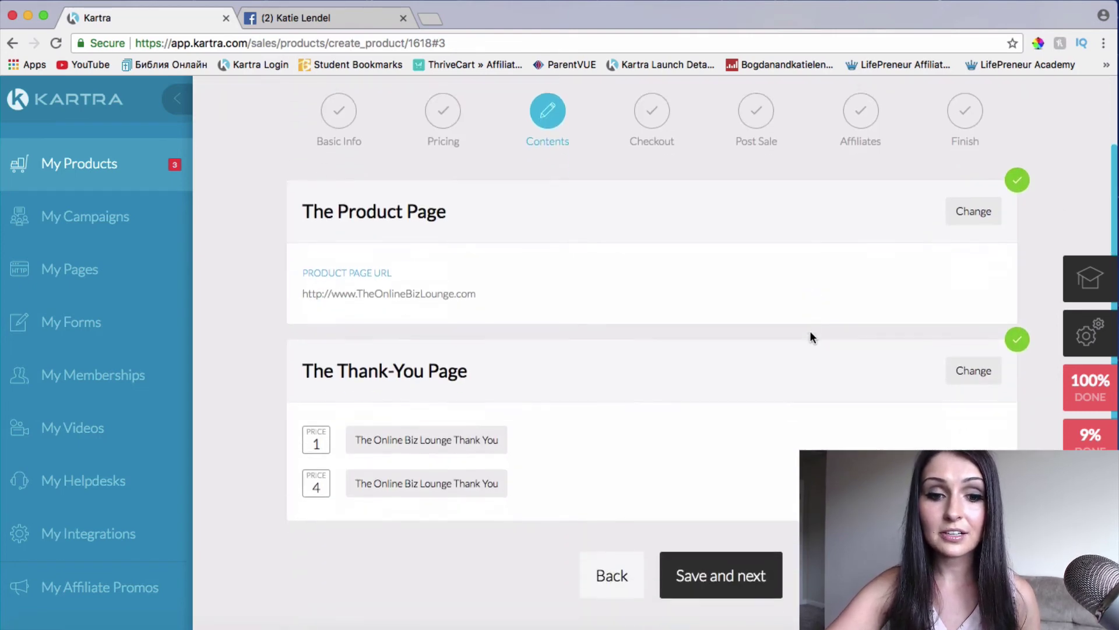
pyautogui.click(739, 439)
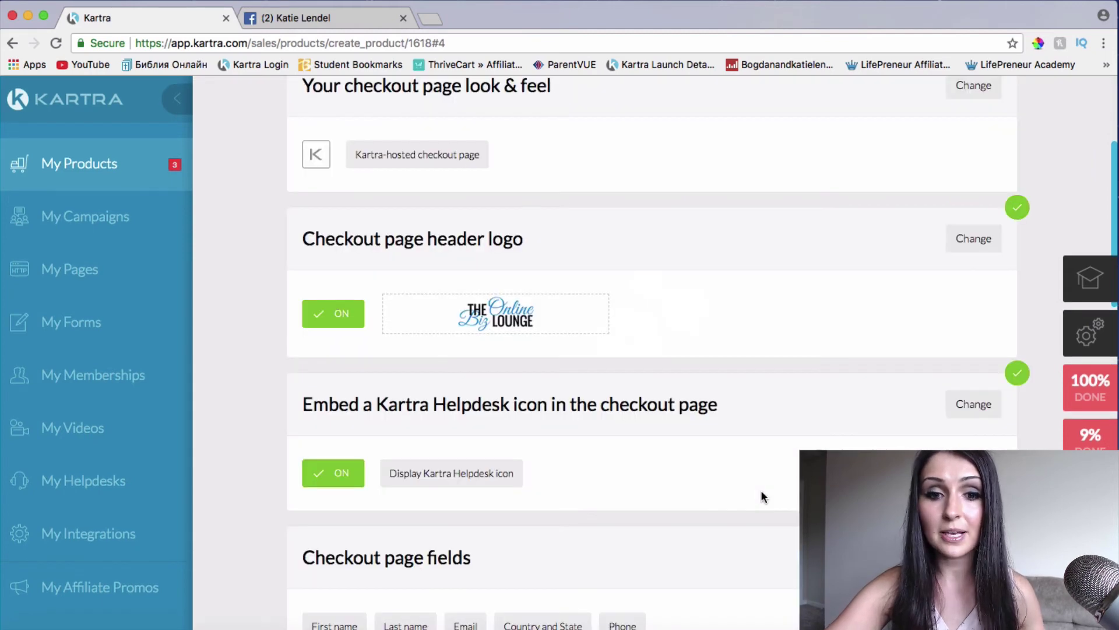
# Review the checkout page logo, helpdesk icon, fields and express checkout settings, and save the Checkout stage to continue to Post Sale
pyautogui.scroll(-3, 762, 495)
pyautogui.scroll(7, 762, 496)
pyautogui.scroll(-7, 761, 490)
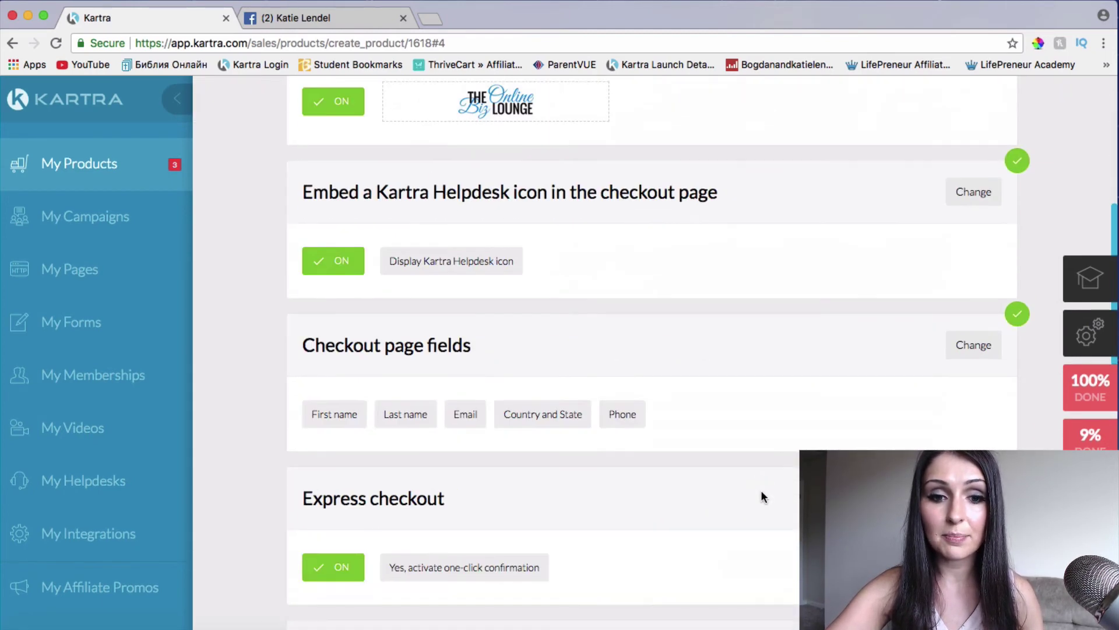
pyautogui.scroll(-3, 453, 574)
pyautogui.scroll(-15, 453, 574)
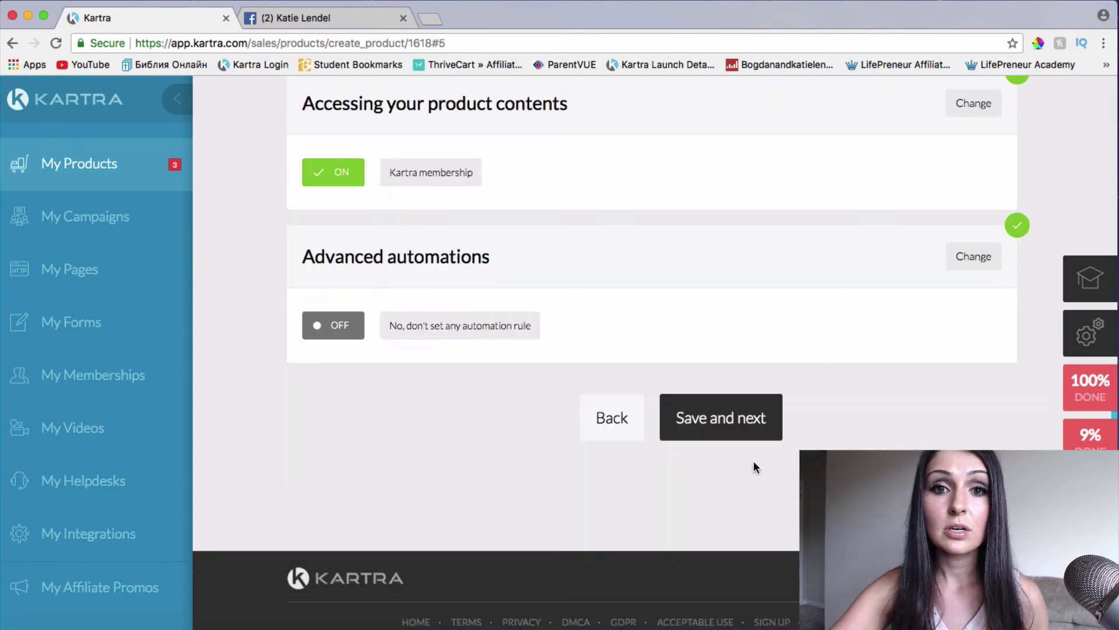
# Save the Post Sale and Affiliates stages to continue to Finish
pyautogui.click(750, 406)
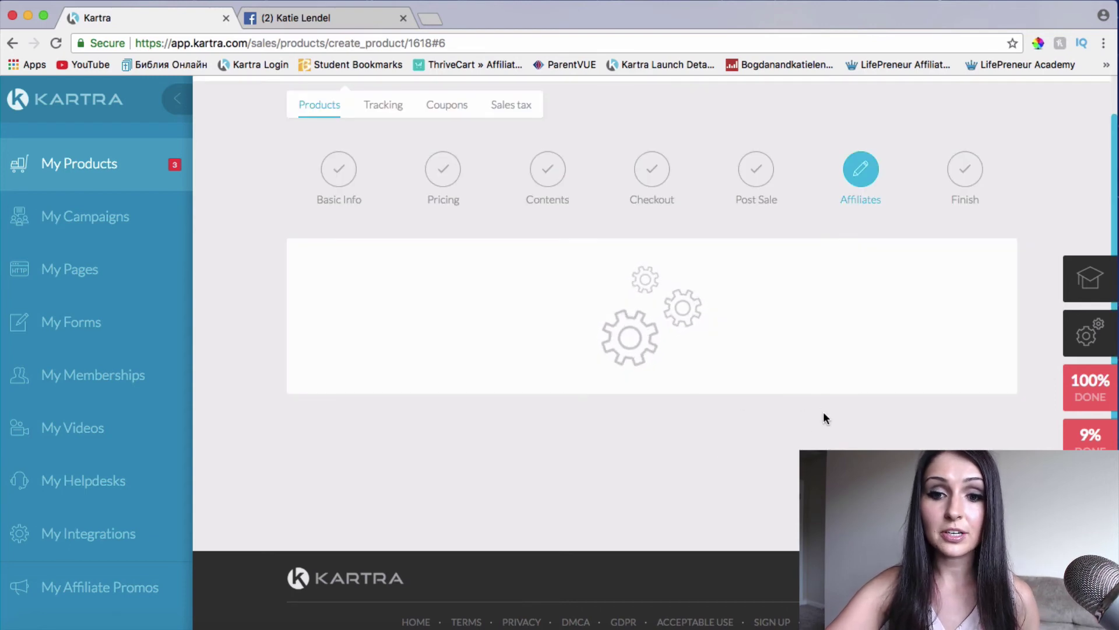
pyautogui.click(741, 436)
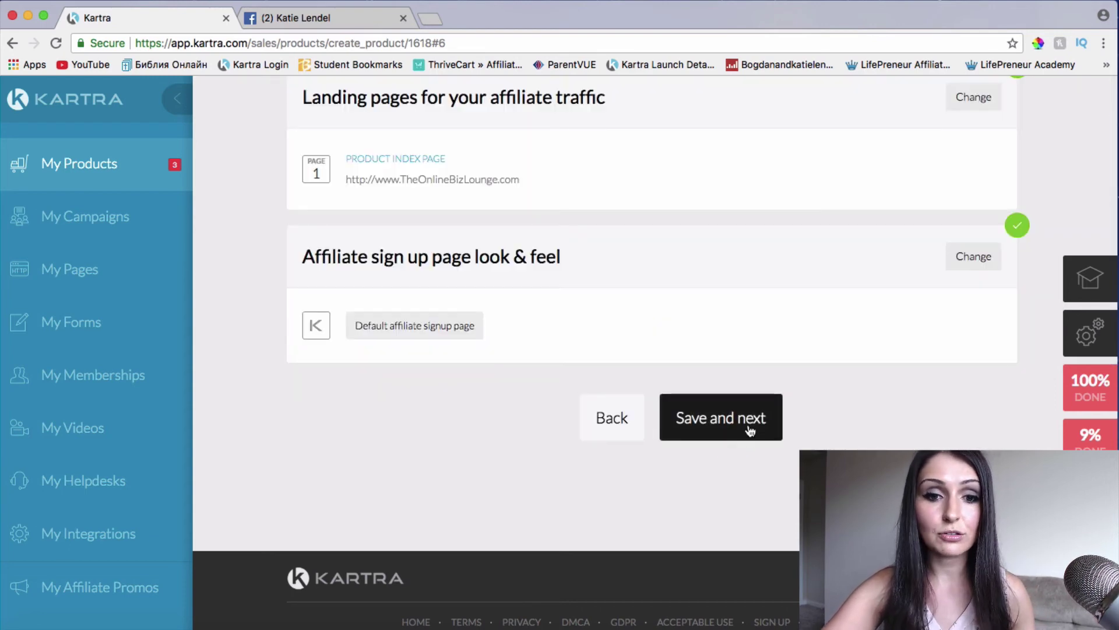